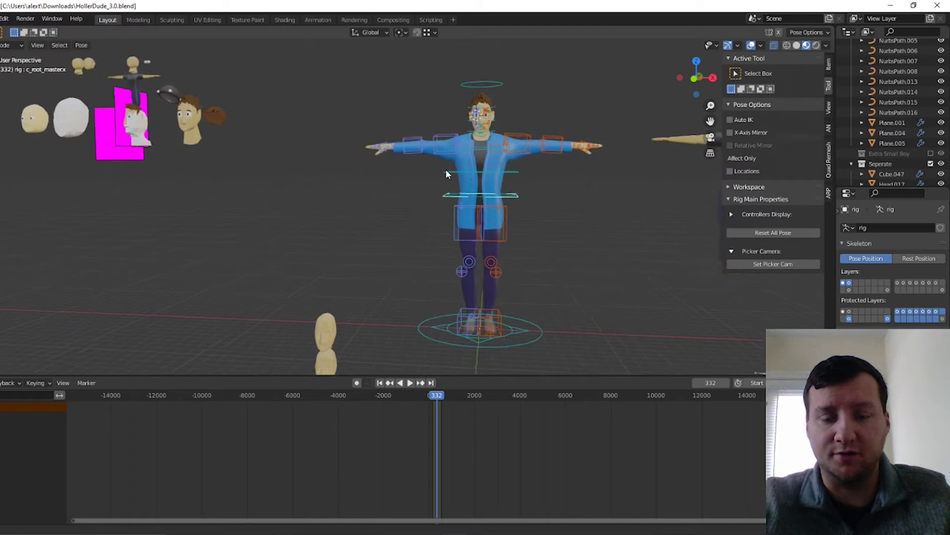
# Step: Hide the viewport overlays so the adult character appears without its rig controls
pyautogui.scroll(5, 376, 228)
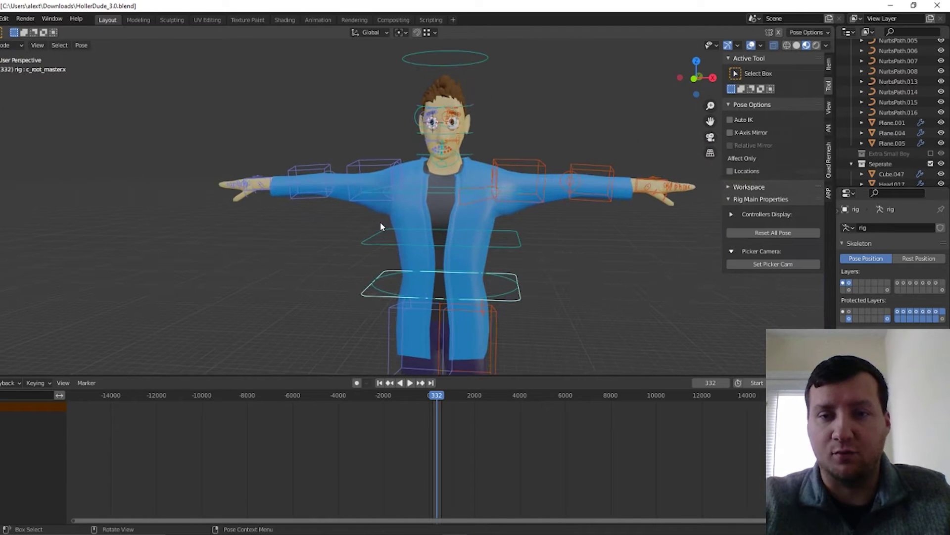
pyautogui.click(751, 45)
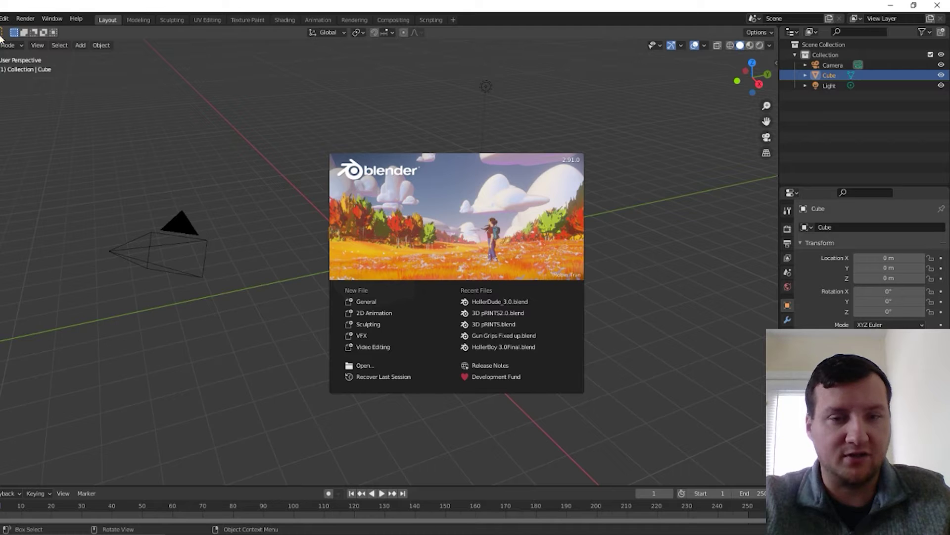
# Step: Open HollerBoy 3.0Final.blend and place its window side by side with the HollerDude_3.0.blend window
pyautogui.click(503, 347)
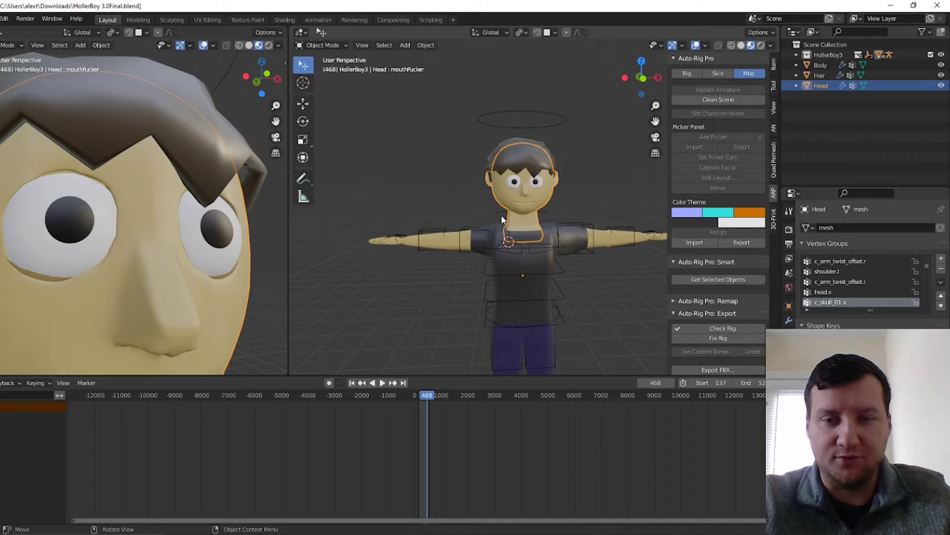
pyautogui.press('super+Right')
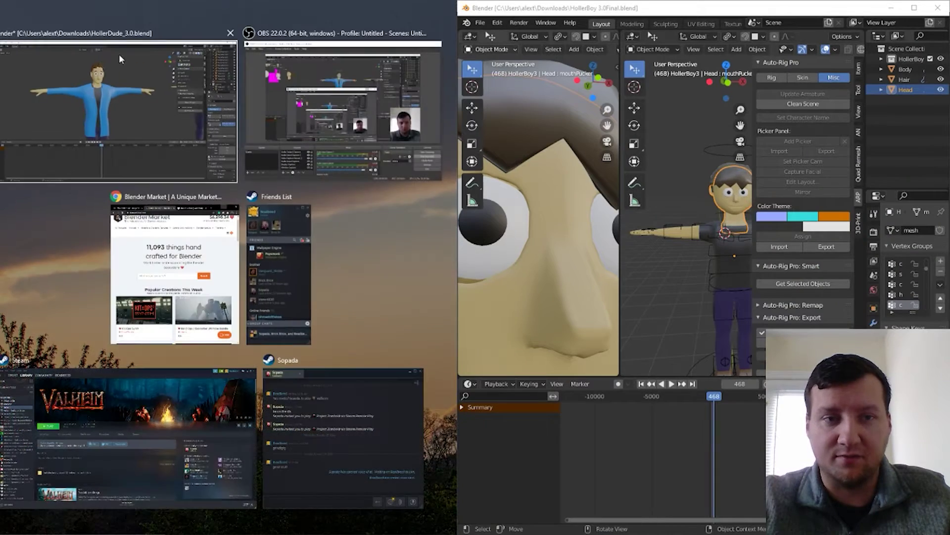
pyautogui.click(119, 59)
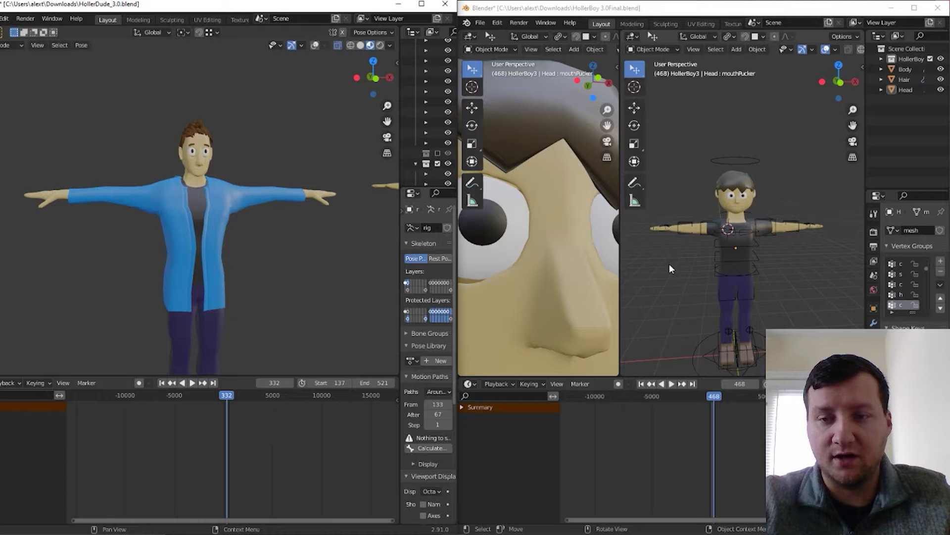
# Step: Examine the boy character's face, hair and full-body proportions up close and from a distance
pyautogui.scroll(2, 685, 252)
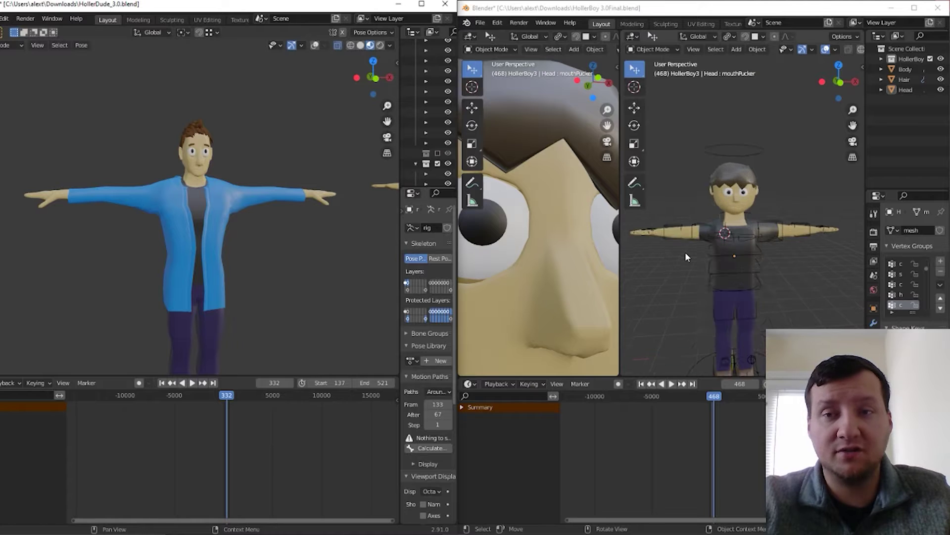
pyautogui.moveTo(711, 207); pyautogui.dragTo(690, 223, button='middle')
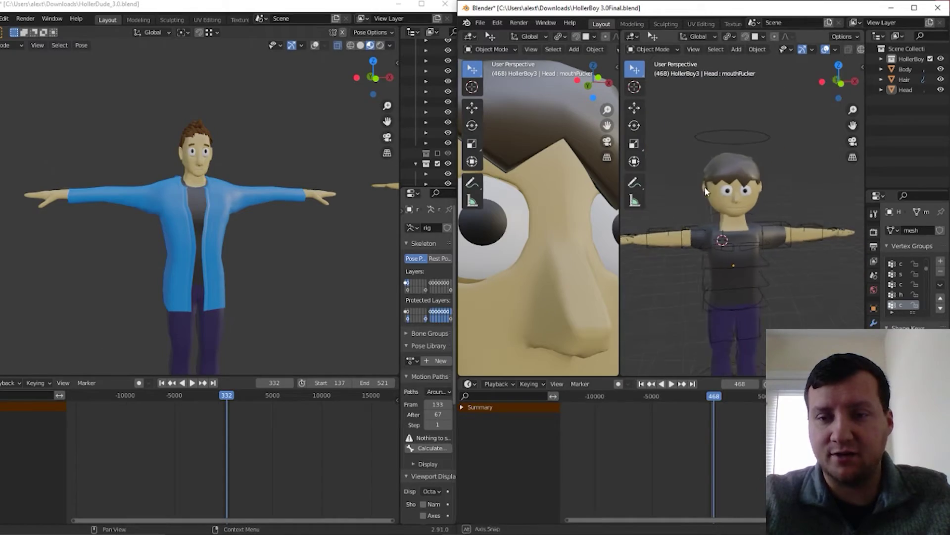
pyautogui.scroll(-3, 710, 185)
pyautogui.scroll(4, 710, 185)
pyautogui.scroll(3, 710, 186)
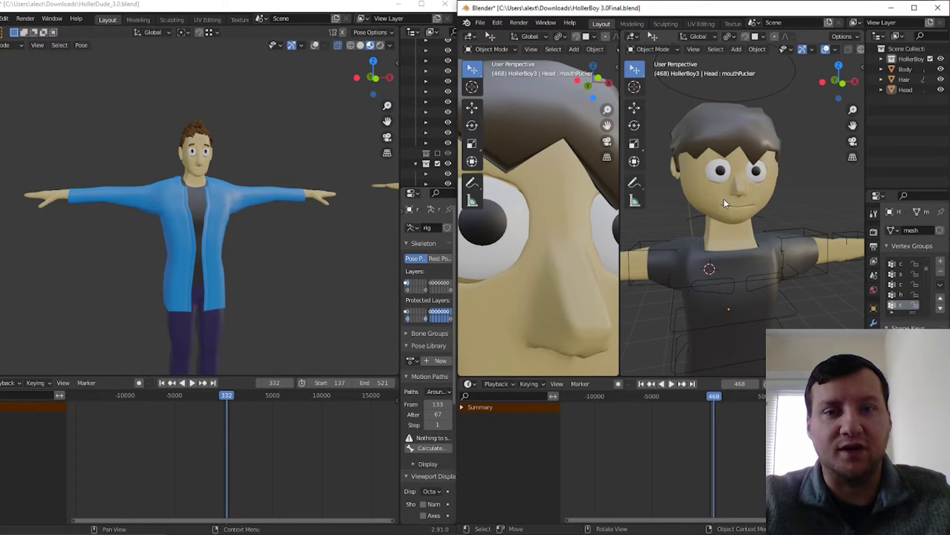
pyautogui.scroll(4, 689, 198)
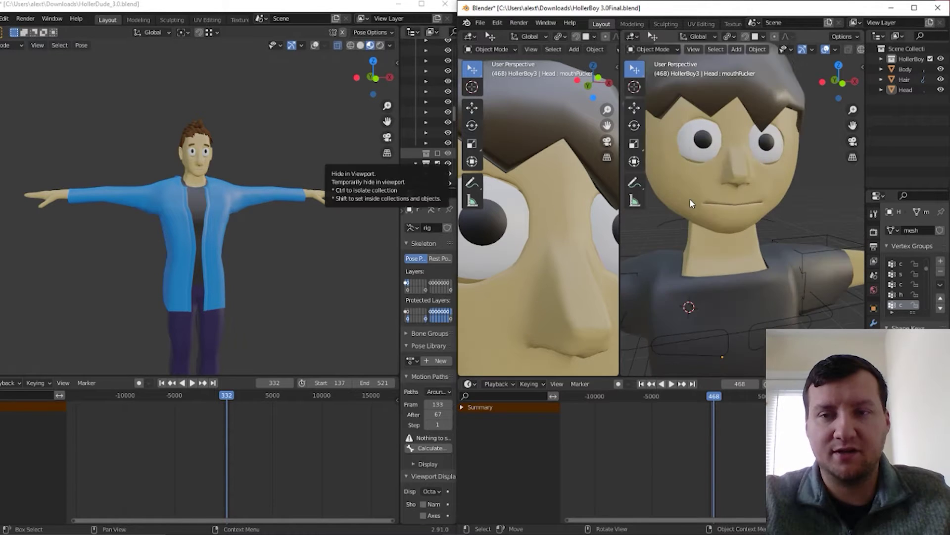
pyautogui.scroll(-5, 690, 200)
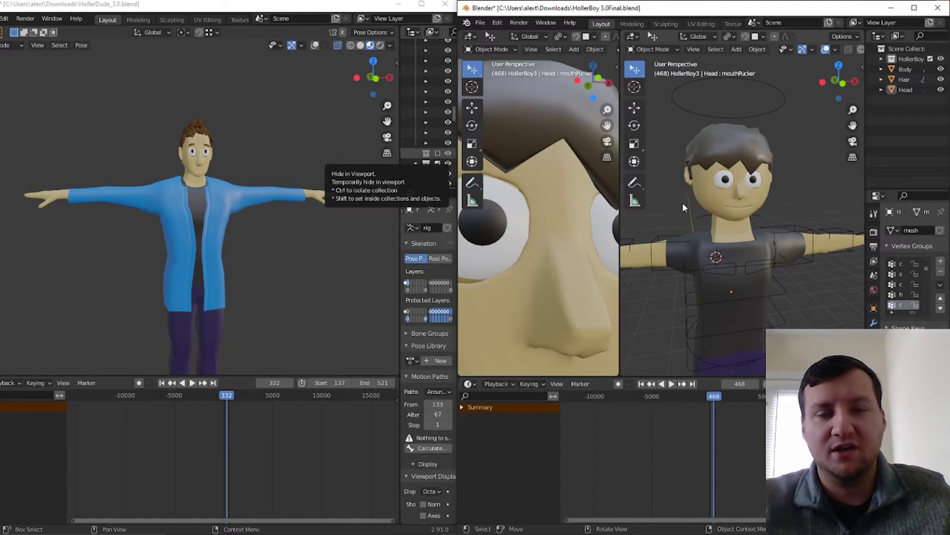
pyautogui.scroll(-5, 683, 205)
pyautogui.keyDown('shift'); pyautogui.moveTo(721, 212); pyautogui.dragTo(700, 198, button='middle'); pyautogui.keyUp('shift')
pyautogui.scroll(1, 701, 198)
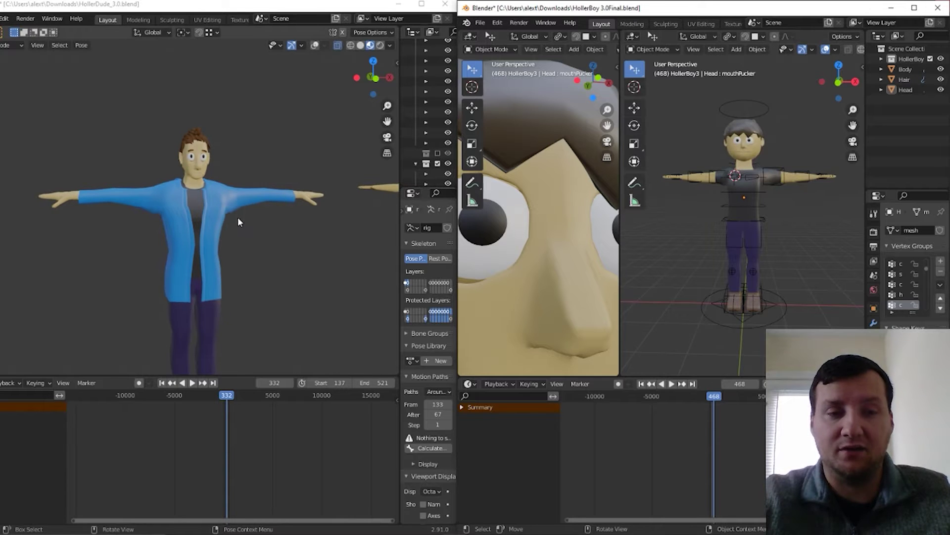
# Step: Compare the adult character's proportions, jacket and face with the boy character, both seen from the front
pyautogui.moveTo(238, 216)
pyautogui.mouseDown(button='middle')
pyautogui.moveTo(229, 217)
pyautogui.moveTo(236, 227)
pyautogui.mouseUp(button='middle')
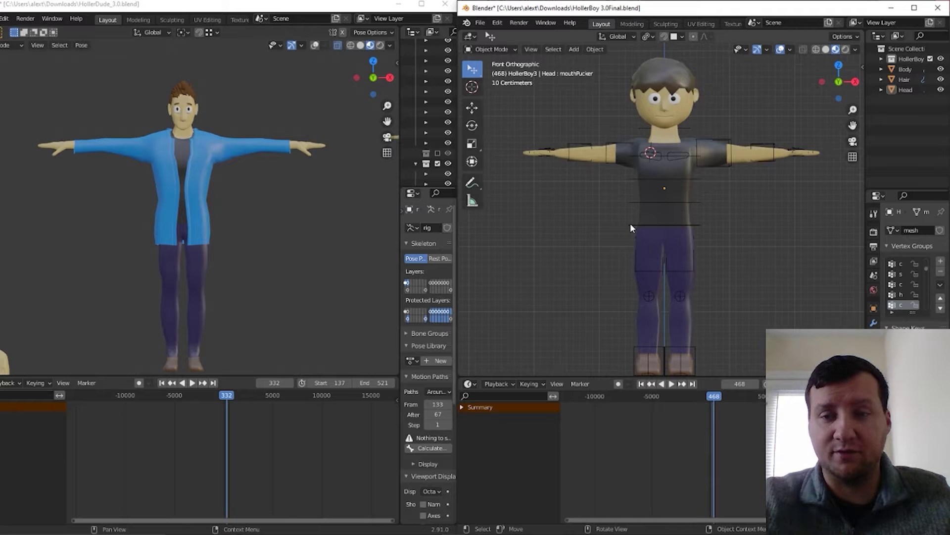
pyautogui.keyDown('shift'); pyautogui.moveTo(633, 223); pyautogui.dragTo(631, 219, button='middle'); pyautogui.keyUp('shift')
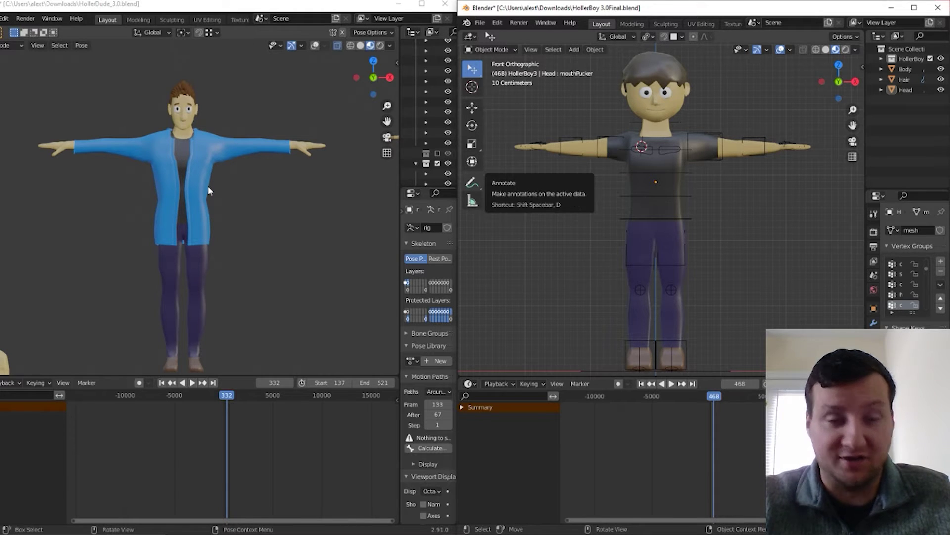
pyautogui.scroll(-1, 208, 186)
pyautogui.scroll(4, 208, 187)
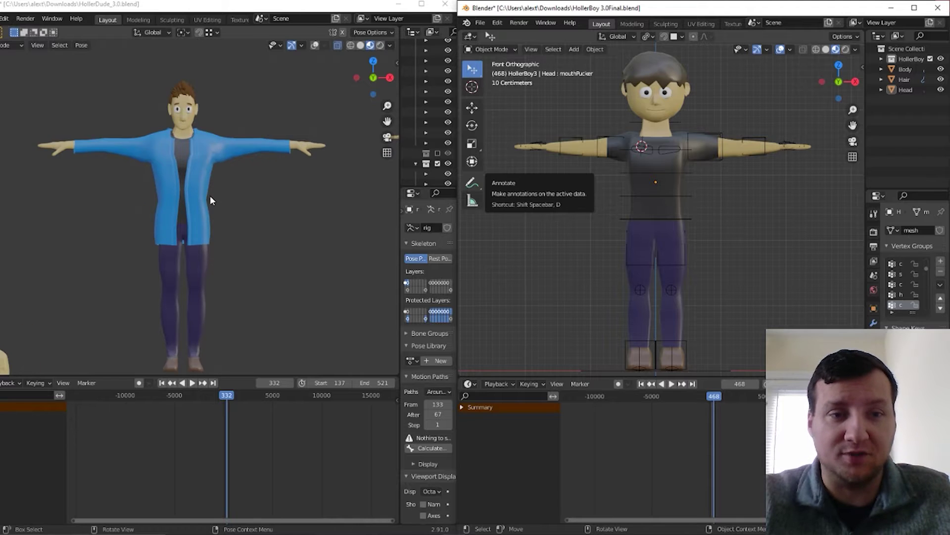
pyautogui.scroll(-3, 210, 177)
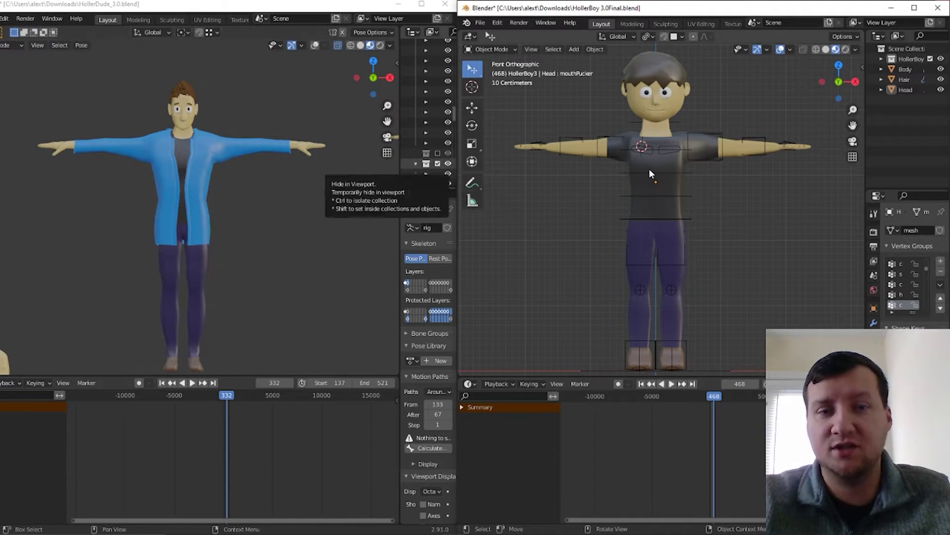
pyautogui.scroll(2, 200, 124)
pyautogui.scroll(3, 200, 124)
pyautogui.scroll(-4, 211, 192)
pyautogui.scroll(3, 193, 130)
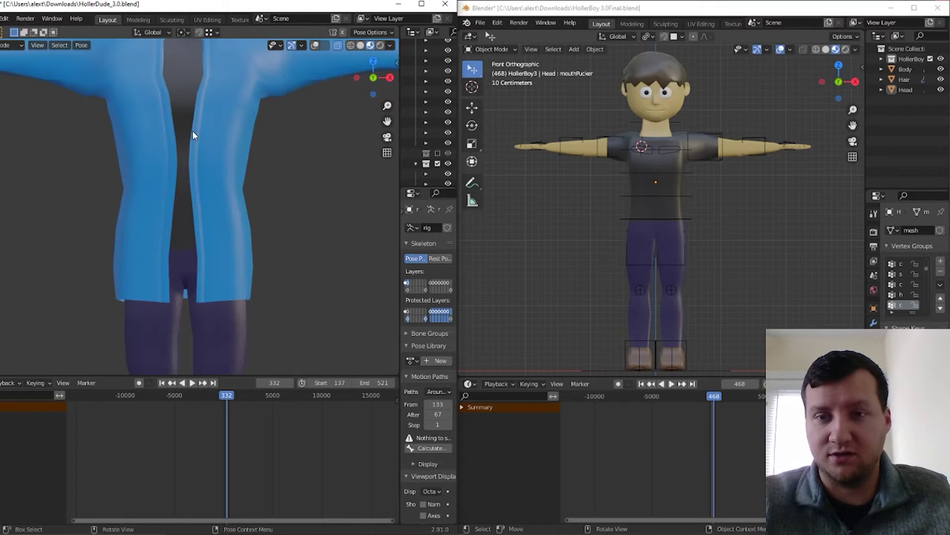
pyautogui.scroll(-3, 192, 131)
pyautogui.scroll(3, 169, 76)
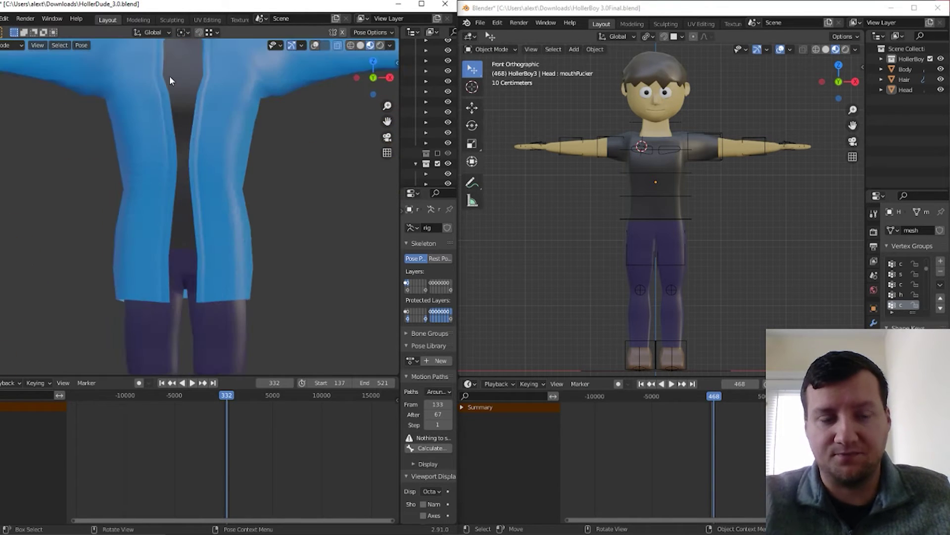
pyautogui.keyDown('shift'); pyautogui.moveTo(200, 71); pyautogui.dragTo(263, 124, button='middle'); pyautogui.keyUp('shift')
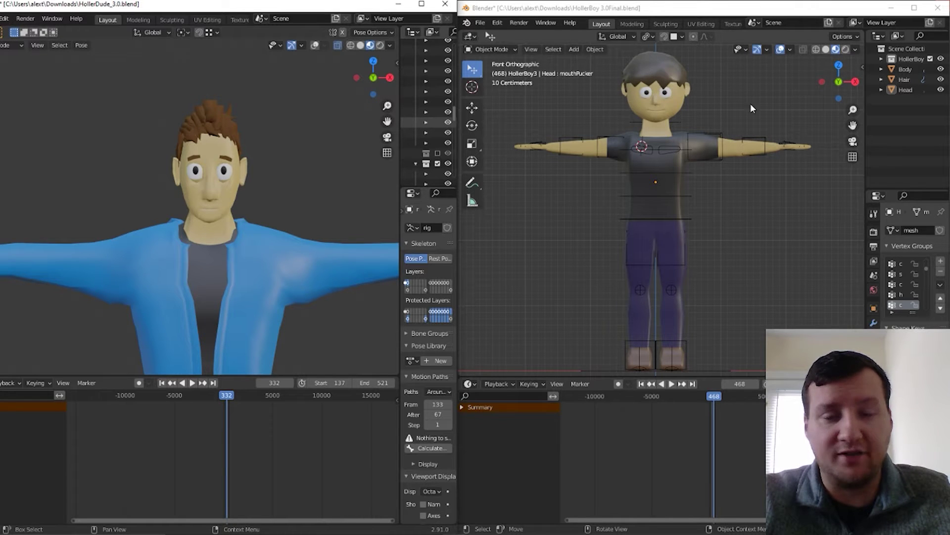
pyautogui.scroll(5, 196, 174)
pyautogui.scroll(-8, 196, 173)
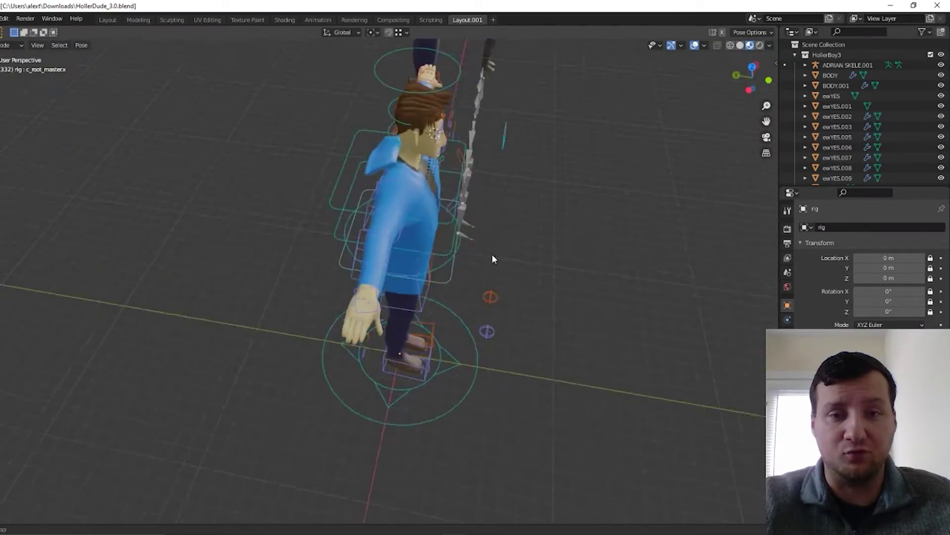
# Step: Inspect the adult character with its rig controls shown, from the full body to the head
pyautogui.moveTo(492, 257); pyautogui.dragTo(385, 231, button='middle')
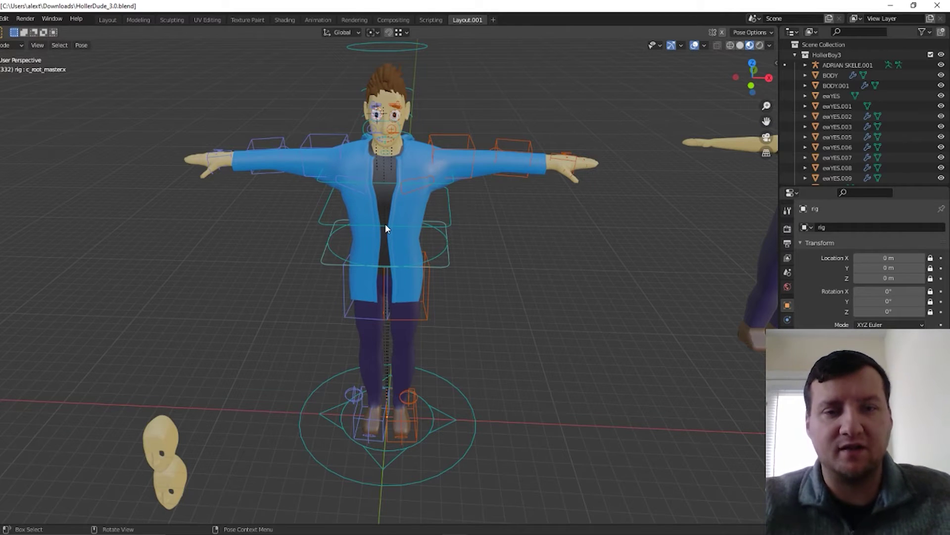
pyautogui.moveTo(353, 241); pyautogui.dragTo(394, 187, button='middle')
pyautogui.scroll(1, 438, 205)
pyautogui.scroll(-2, 438, 204)
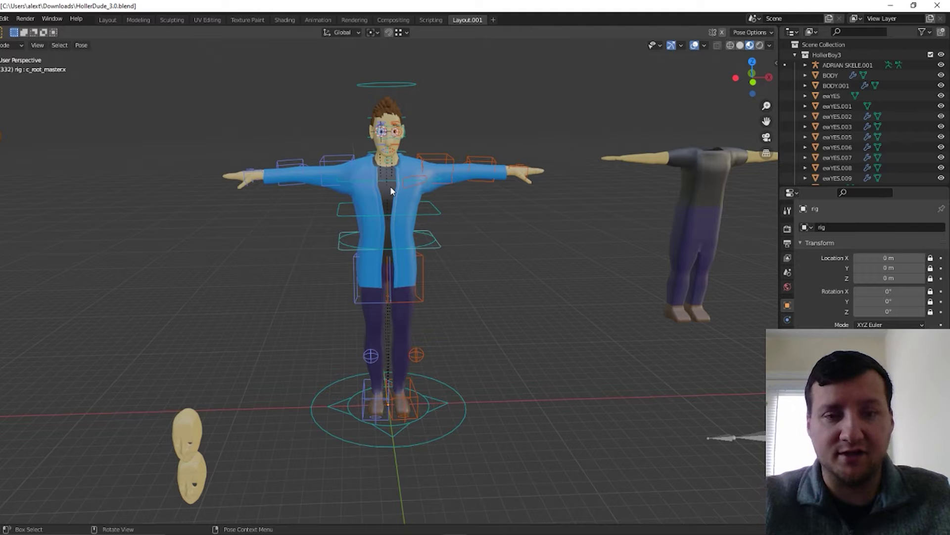
pyautogui.moveTo(378, 191); pyautogui.dragTo(343, 227, button='middle')
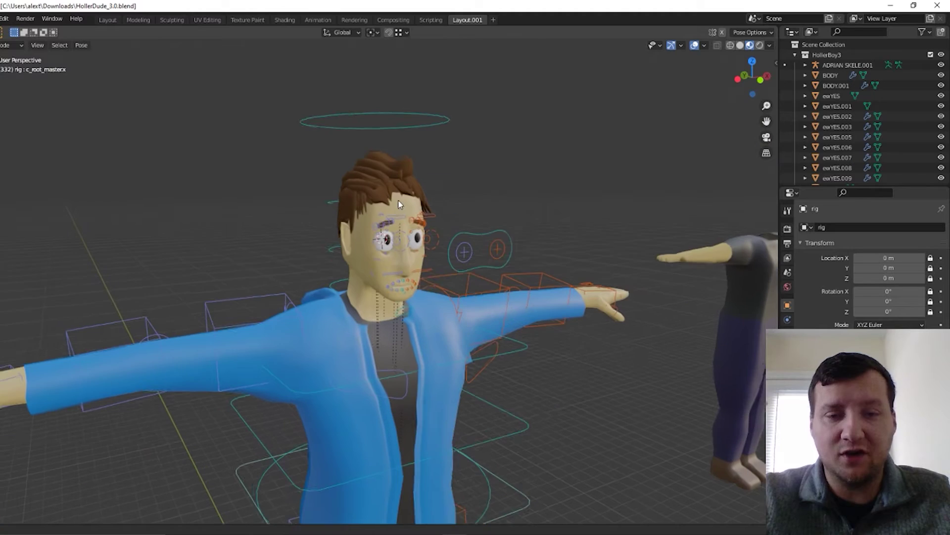
pyautogui.moveTo(397, 204); pyautogui.dragTo(395, 190, button='middle')
# Step: Test the rig by moving the head, upper spine and eye target controls, and undo the movements
pyautogui.click(333, 109)
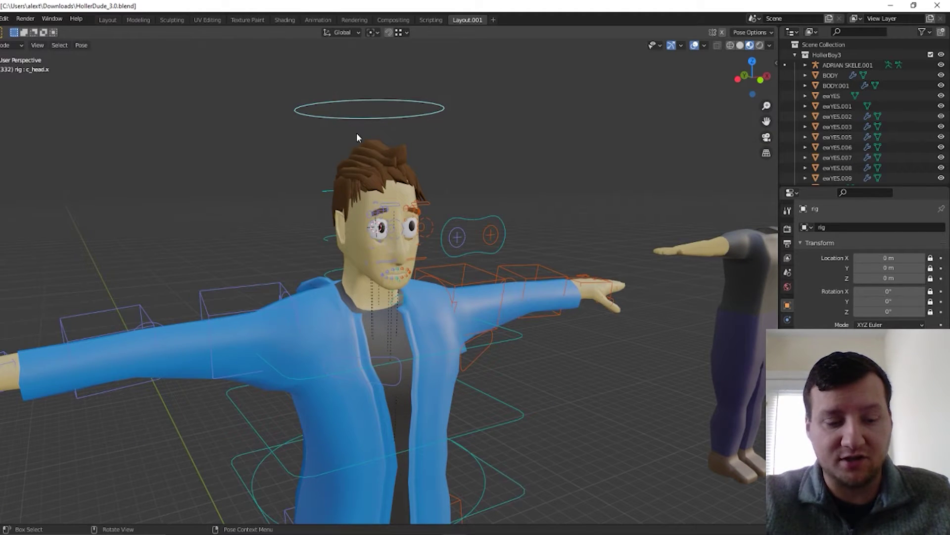
pyautogui.press('g')
pyautogui.press('Escape')
pyautogui.click(251, 322)
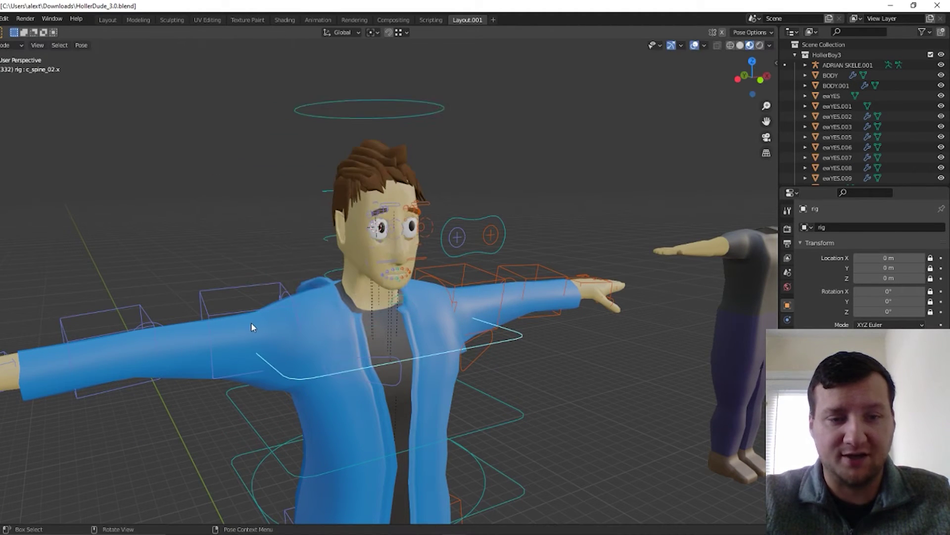
pyautogui.press('g')
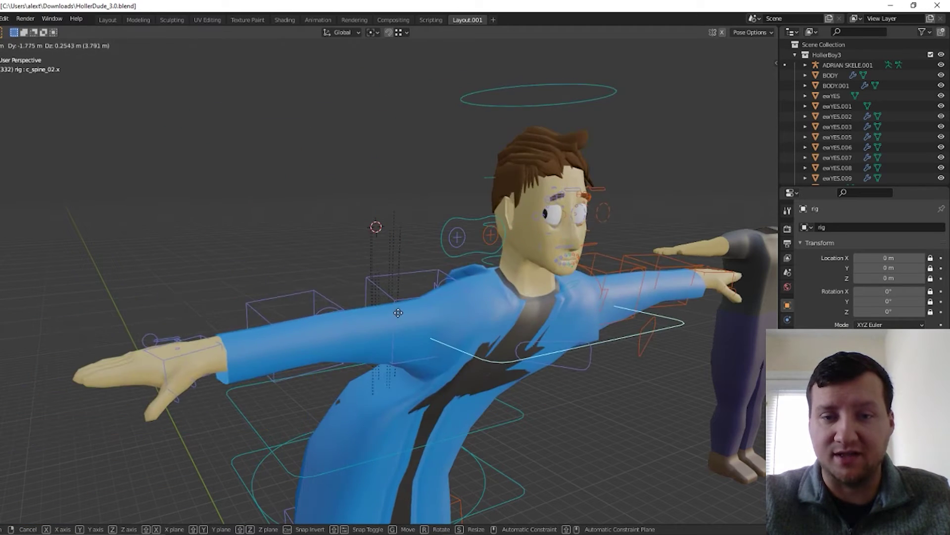
pyautogui.press('Escape')
pyautogui.keyDown('shift'); pyautogui.click(464, 226); pyautogui.keyUp('shift')
pyautogui.press('g')
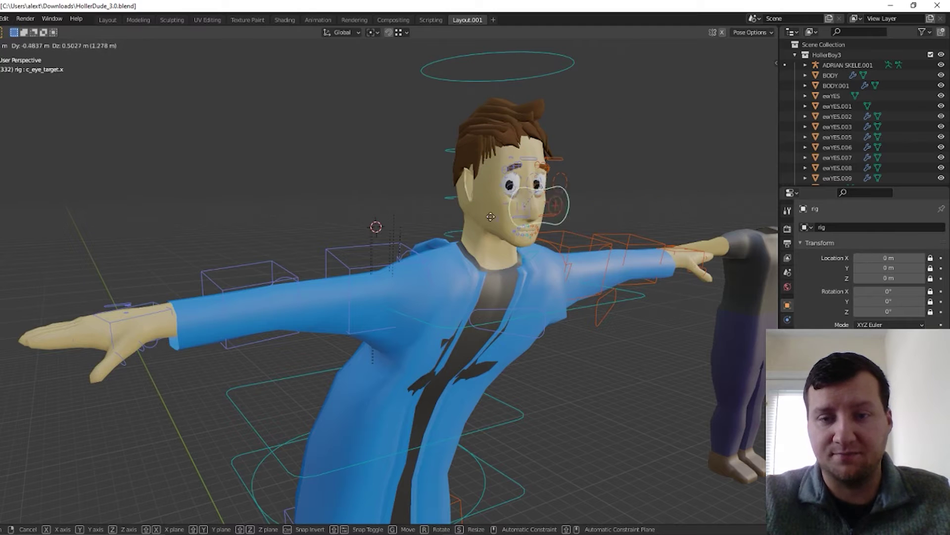
pyautogui.click(513, 270)
pyautogui.click(512, 270)
pyautogui.hotkey('ctrl', 'z')
# Step: View the Auto-Rig Pro add-on's Skin binding options in the sidebar and hide the sidebar again
pyautogui.scroll(-4, 513, 270)
pyautogui.moveTo(513, 271); pyautogui.dragTo(454, 259, button='middle')
pyautogui.scroll(3, 492, 271)
pyautogui.scroll(-3, 497, 222)
pyautogui.moveTo(497, 227); pyautogui.dragTo(464, 231, button='middle')
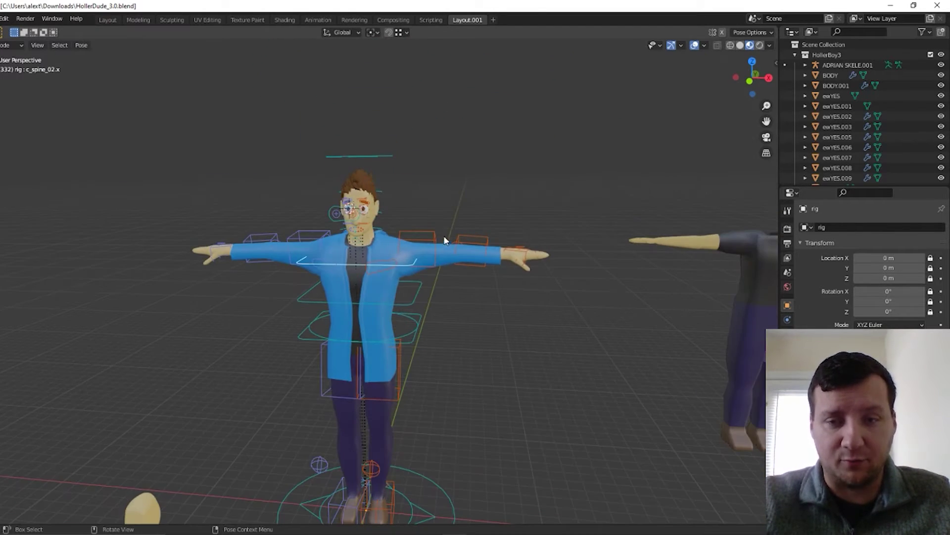
pyautogui.press('n')
pyautogui.click(771, 193)
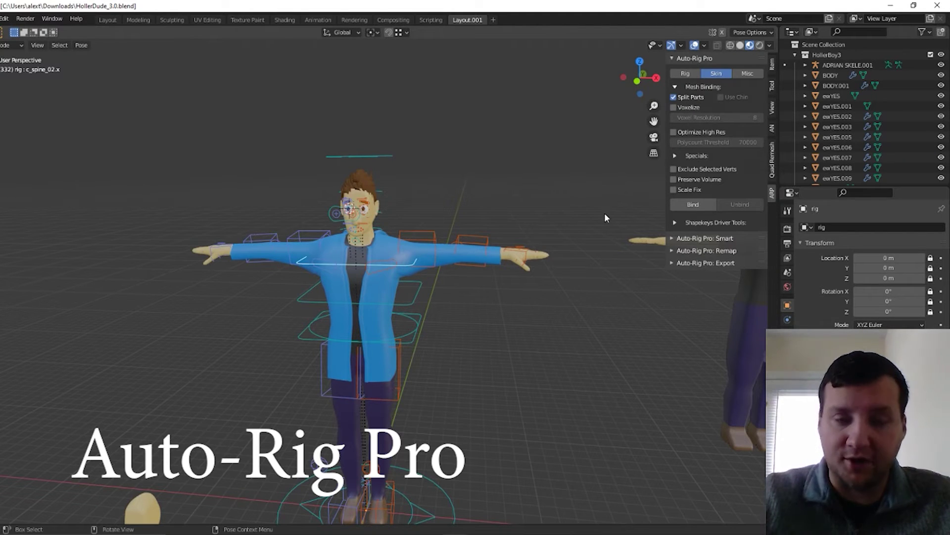
pyautogui.scroll(2, 351, 220)
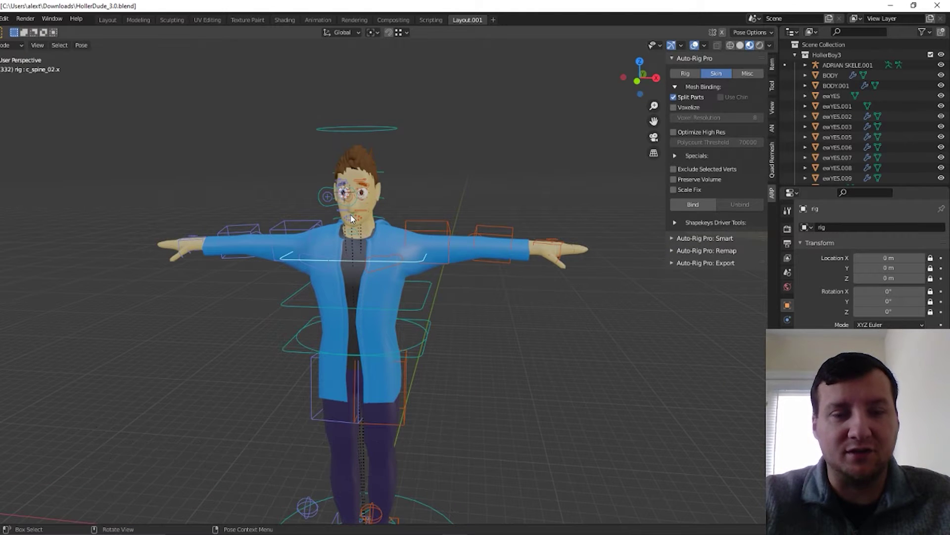
pyautogui.press('n')
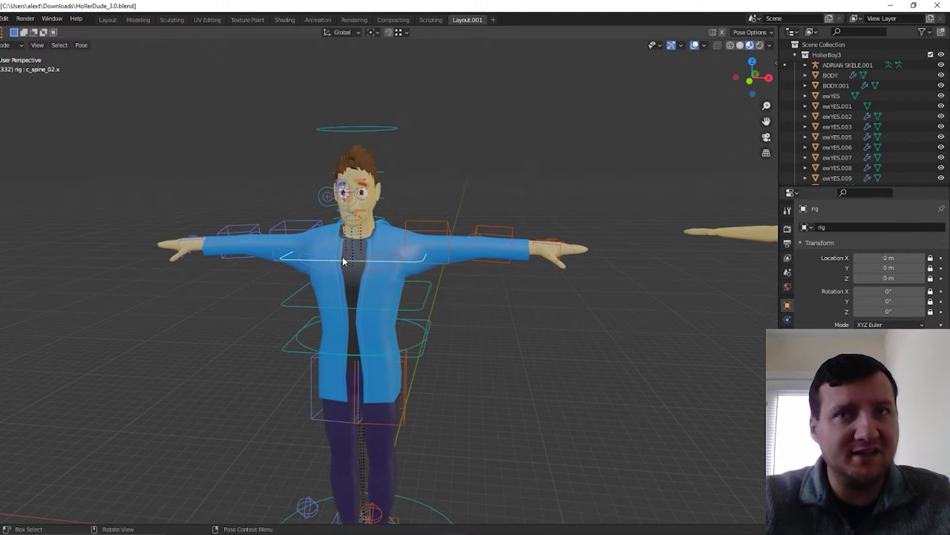
# Step: Examine the rigged adult character's face, arms and torso controls, finishing in front orthographic view
pyautogui.scroll(2, 342, 256)
pyautogui.keyDown('shift'); pyautogui.moveTo(342, 256); pyautogui.dragTo(387, 245, button='middle'); pyautogui.keyUp('shift')
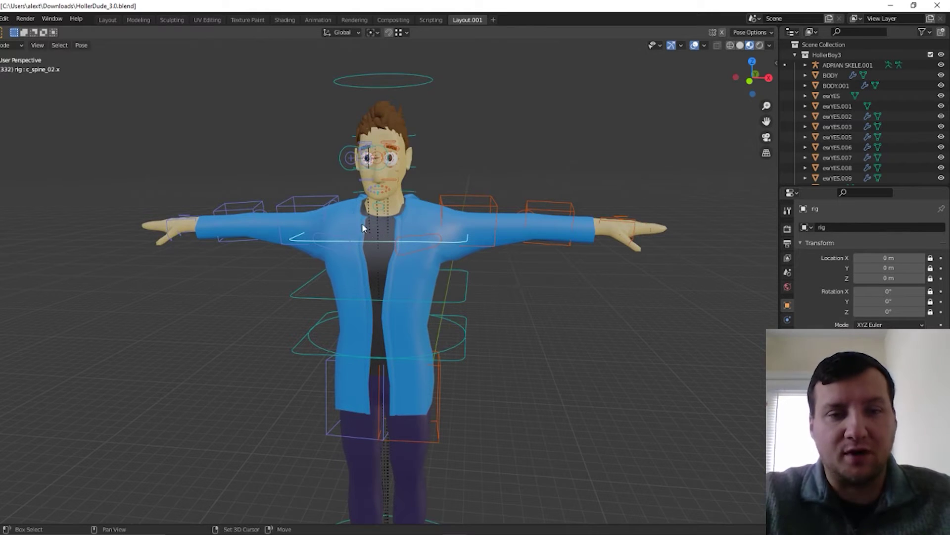
pyautogui.moveTo(363, 228); pyautogui.dragTo(375, 192, button='middle')
pyautogui.scroll(-3, 379, 187)
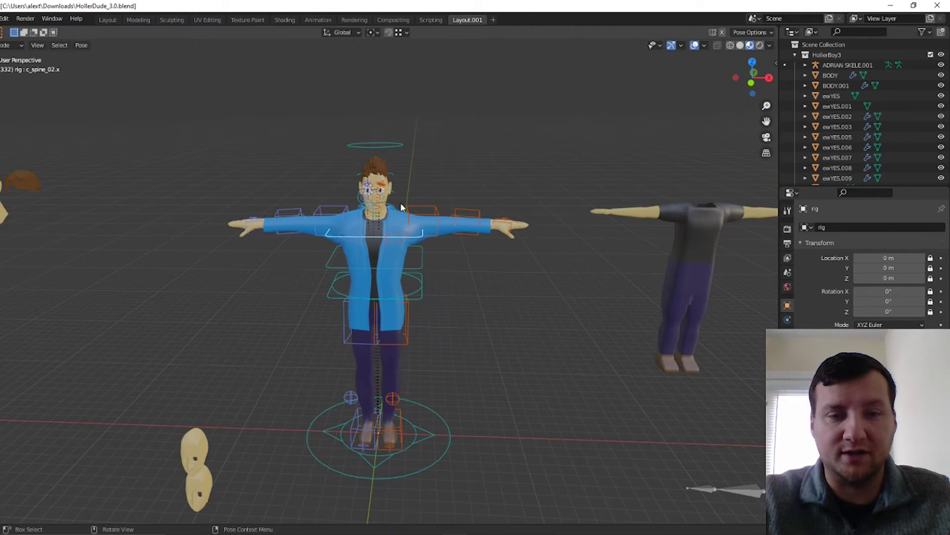
pyautogui.press('KP_1')
pyautogui.scroll(2, 399, 179)
pyautogui.scroll(1, 399, 179)
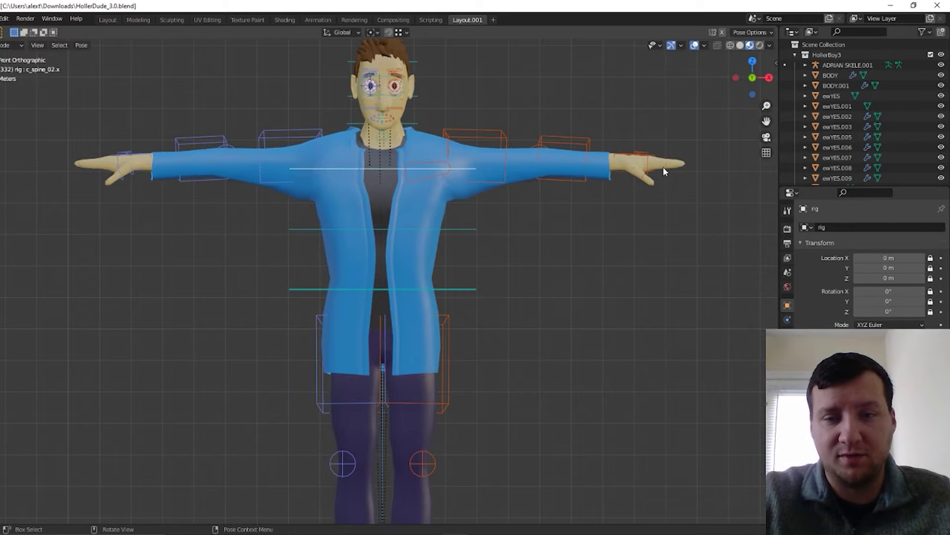
pyautogui.keyDown('shift'); pyautogui.moveTo(422, 164); pyautogui.dragTo(474, 219, button='middle'); pyautogui.keyUp('shift')
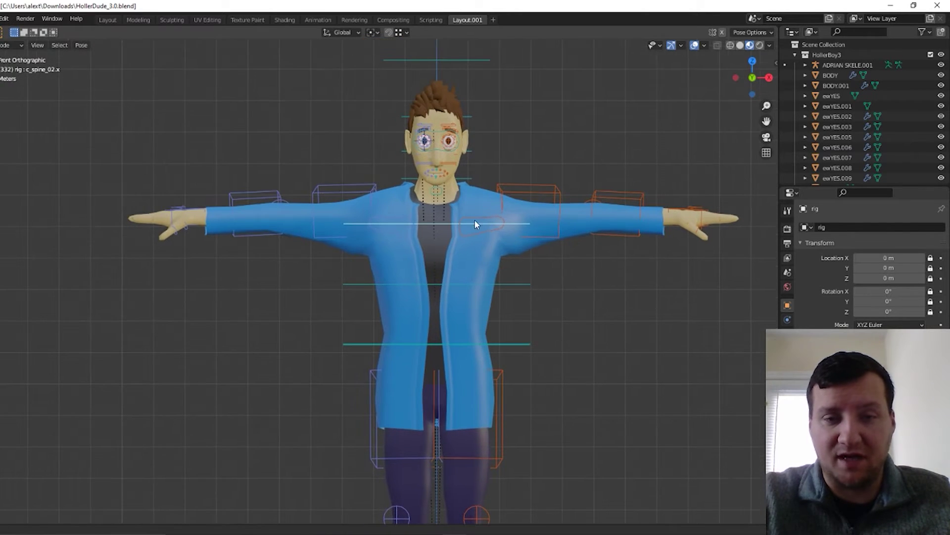
pyautogui.keyDown('shift'); pyautogui.moveTo(515, 331); pyautogui.dragTo(468, 376, button='middle'); pyautogui.keyUp('shift')
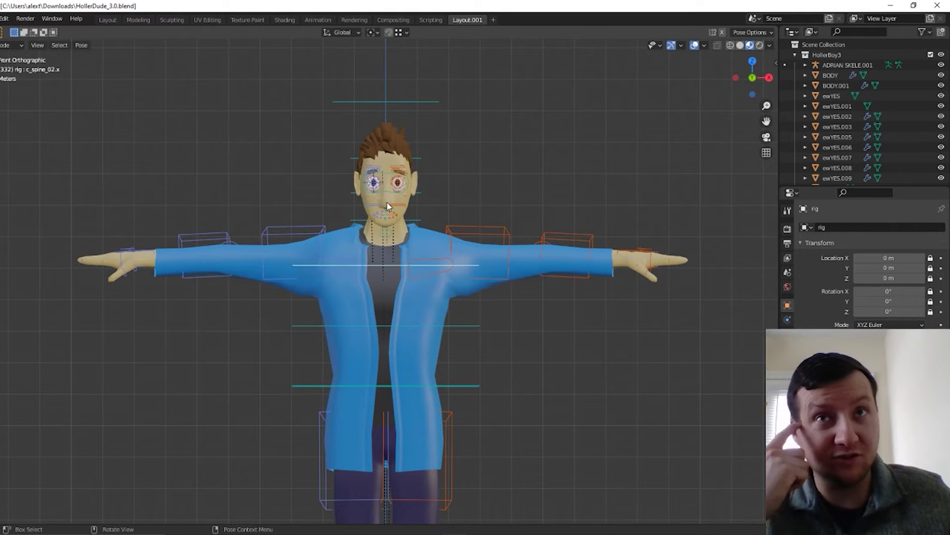
# Step: Test the adult character's left upper arm FK control by rotating the arm upward, and cancel the rotation
pyautogui.click(473, 237)
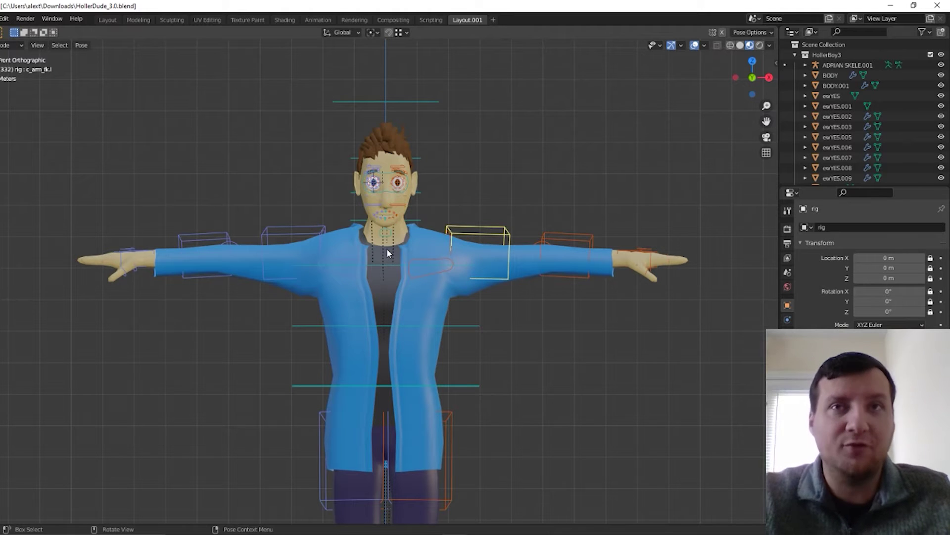
pyautogui.scroll(3, 388, 247)
pyautogui.scroll(-2, 394, 247)
pyautogui.press('r')
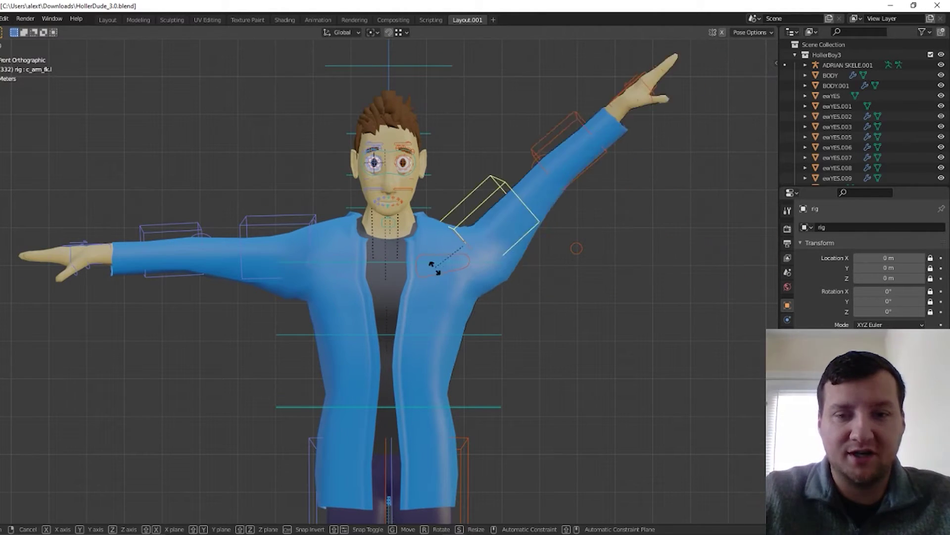
pyautogui.press('Escape')
# Step: Move the character's right upper eyelid control down over the eye
pyautogui.moveTo(430, 215); pyautogui.dragTo(467, 225, button='middle')
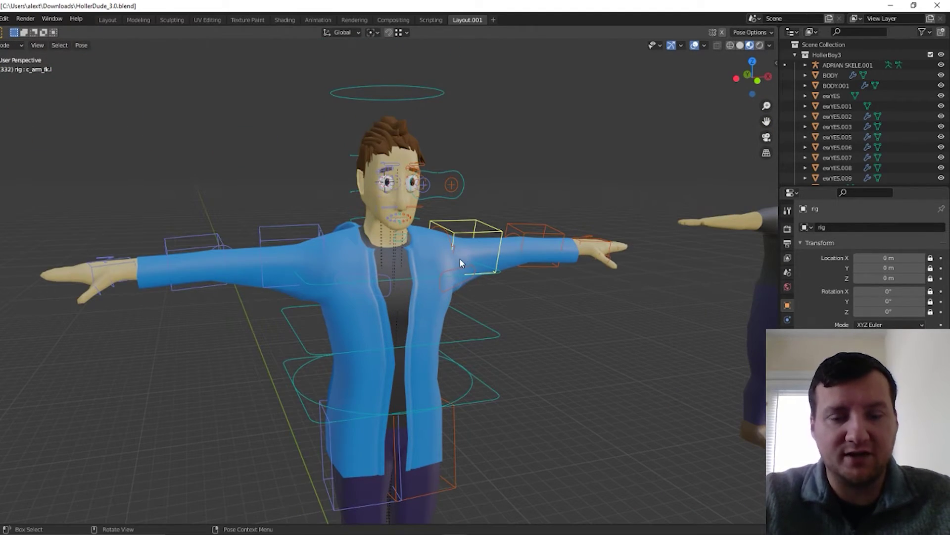
pyautogui.moveTo(437, 266); pyautogui.dragTo(492, 242, button='middle')
pyautogui.scroll(3, 492, 241)
pyautogui.click(303, 125)
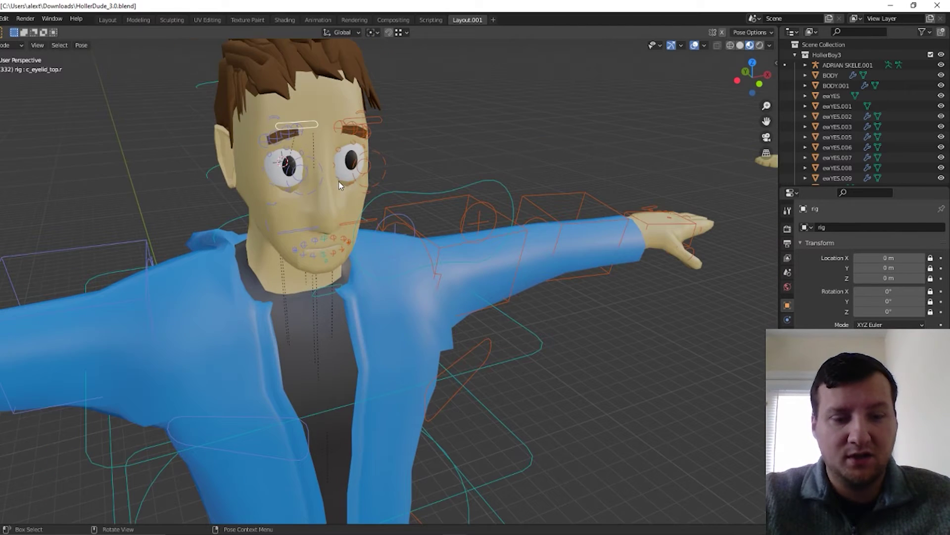
pyautogui.press('g')
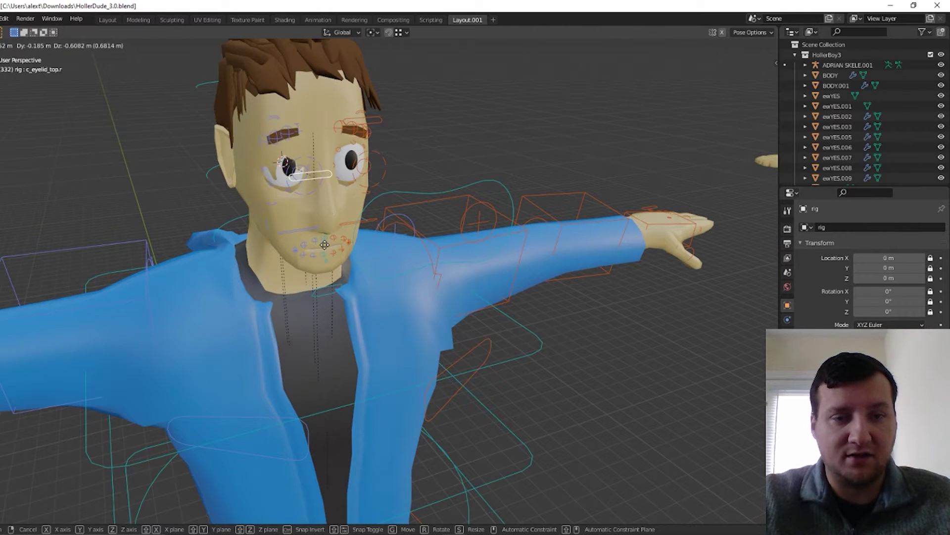
pyautogui.press('Escape')
pyautogui.press('g')
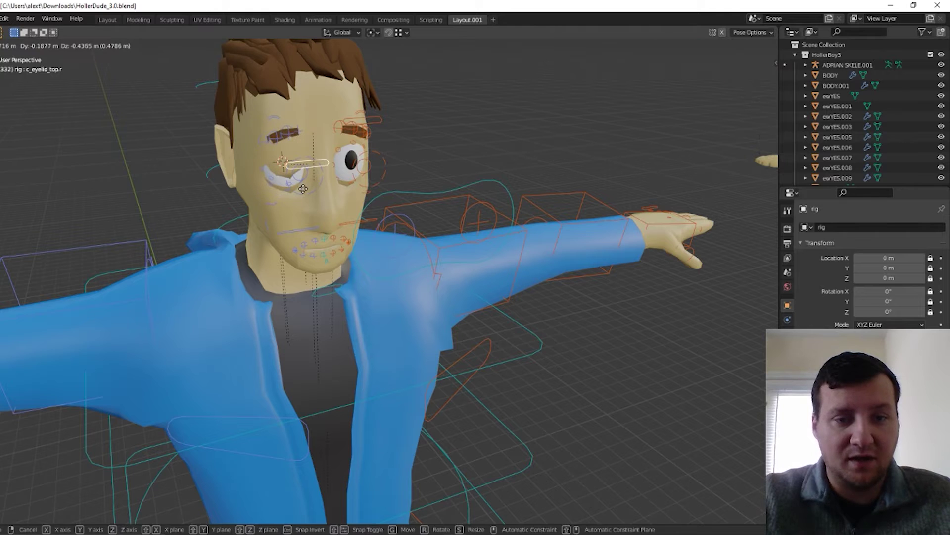
pyautogui.click(305, 218)
# Step: Move the right lower eyelid control, inspect the eyelids up close, and undo both eyelid moves
pyautogui.click(310, 219)
pyautogui.press('g')
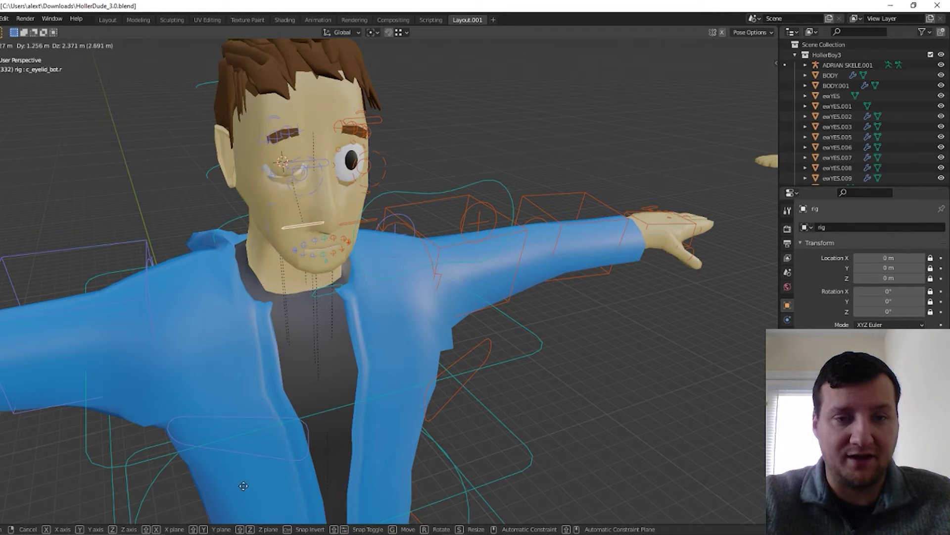
pyautogui.click(231, 421)
pyautogui.scroll(3, 233, 195)
pyautogui.keyDown('shift'); pyautogui.moveTo(241, 163); pyautogui.dragTo(399, 272, button='middle'); pyautogui.keyUp('shift')
pyautogui.scroll(2, 400, 272)
pyautogui.scroll(1, 426, 292)
pyautogui.keyDown('shift'); pyautogui.moveTo(473, 317); pyautogui.dragTo(483, 292, button='middle'); pyautogui.keyUp('shift')
pyautogui.scroll(-2, 339, 272)
pyautogui.moveTo(245, 234); pyautogui.dragTo(307, 250, button='middle')
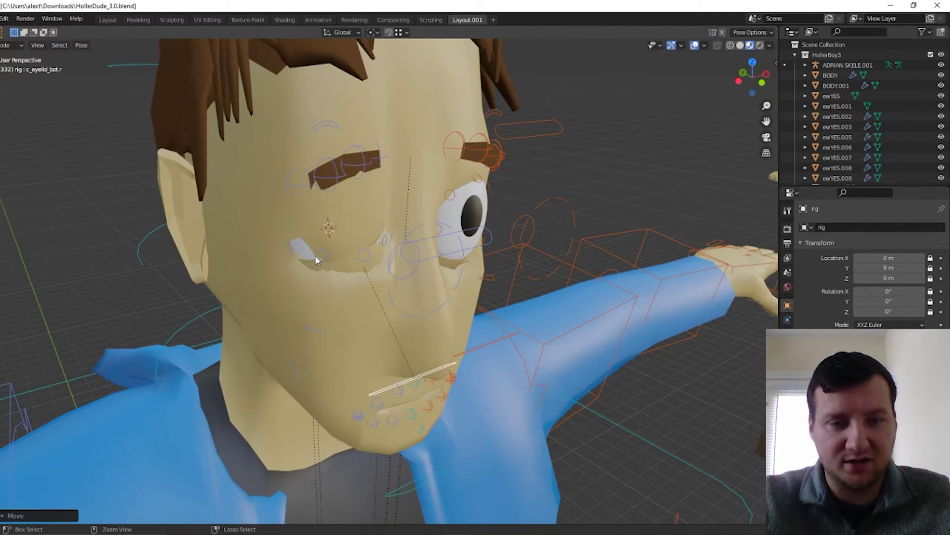
pyautogui.hotkey('ctrl', 'z')
pyautogui.hotkey('ctrl', 'z')
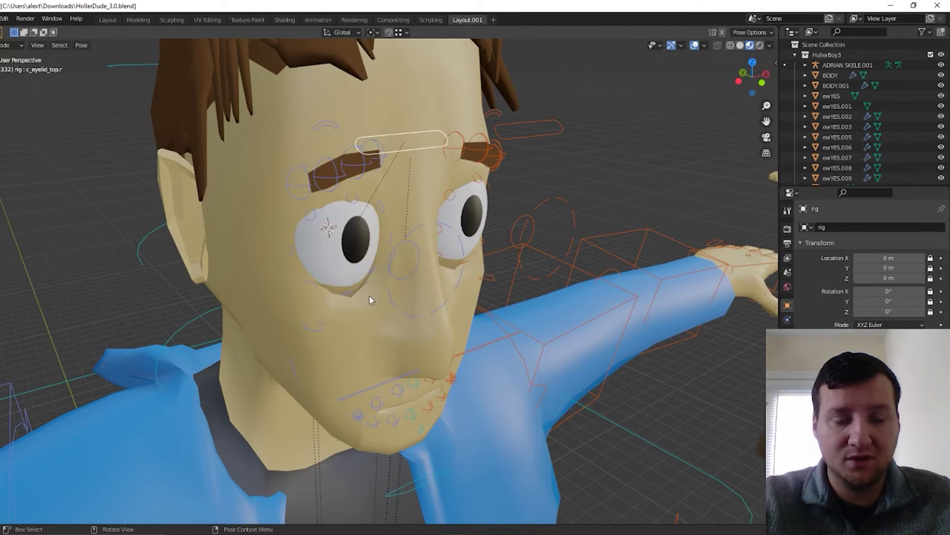
# Step: Raise the outer left eyebrow control c_eyebrow_02.l and view the expression with the viewport overlays hidden
pyautogui.moveTo(369, 300); pyautogui.dragTo(348, 299, button='middle')
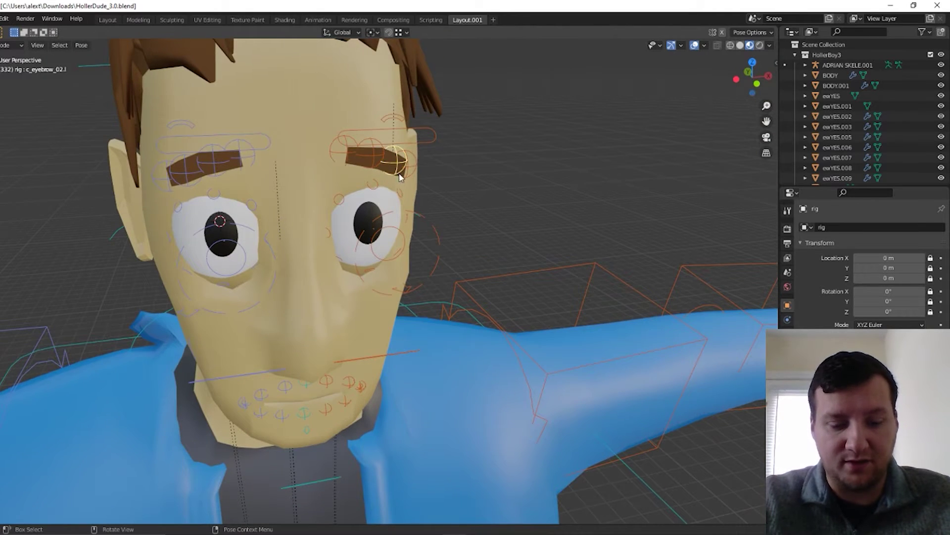
pyautogui.scroll(-3, 374, 157)
pyautogui.moveTo(400, 177); pyautogui.dragTo(430, 164, button='middle')
pyautogui.moveTo(431, 164)
pyautogui.mouseDown(button='middle')
pyautogui.moveTo(452, 167)
pyautogui.moveTo(437, 166)
pyautogui.mouseUp(button='middle')
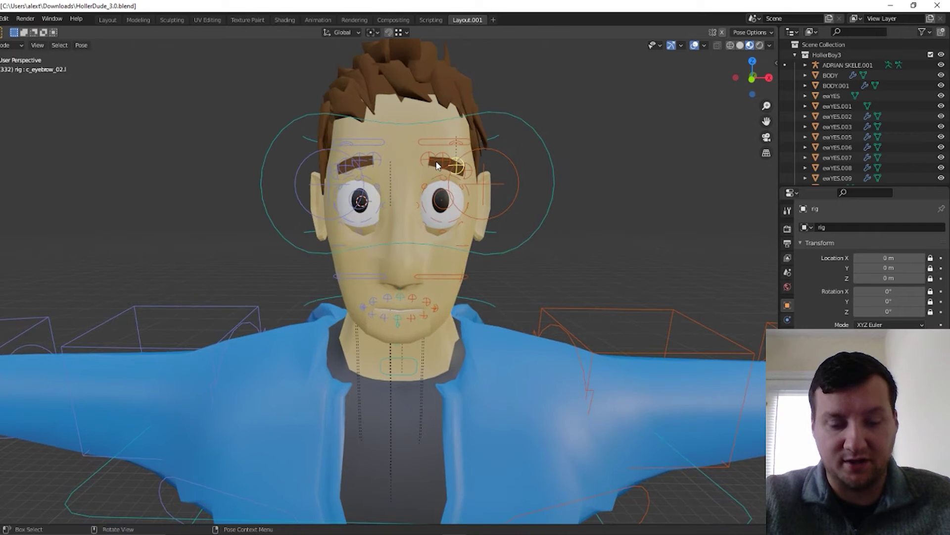
pyautogui.click(446, 106)
pyautogui.click(694, 45)
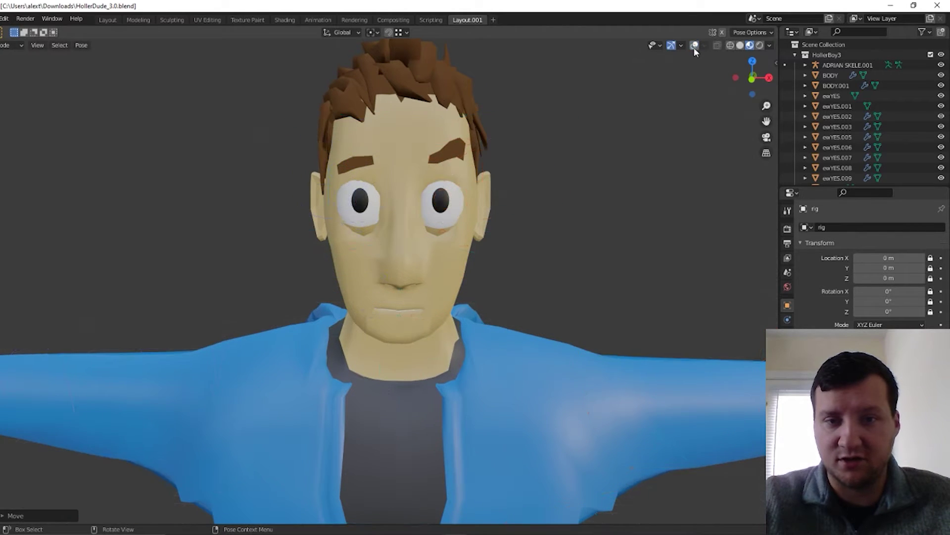
pyautogui.scroll(-3, 434, 186)
pyautogui.scroll(1, 434, 188)
pyautogui.scroll(4, 435, 193)
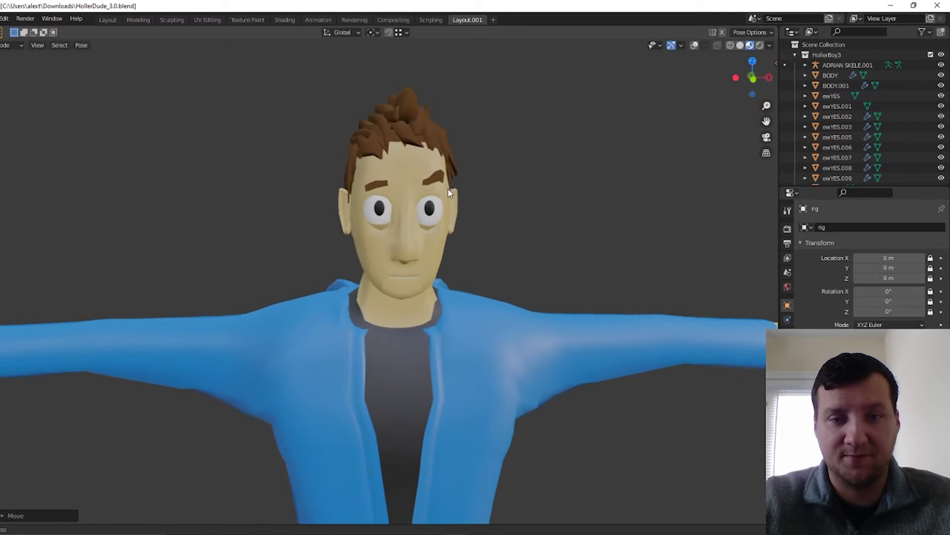
pyautogui.scroll(2, 319, 246)
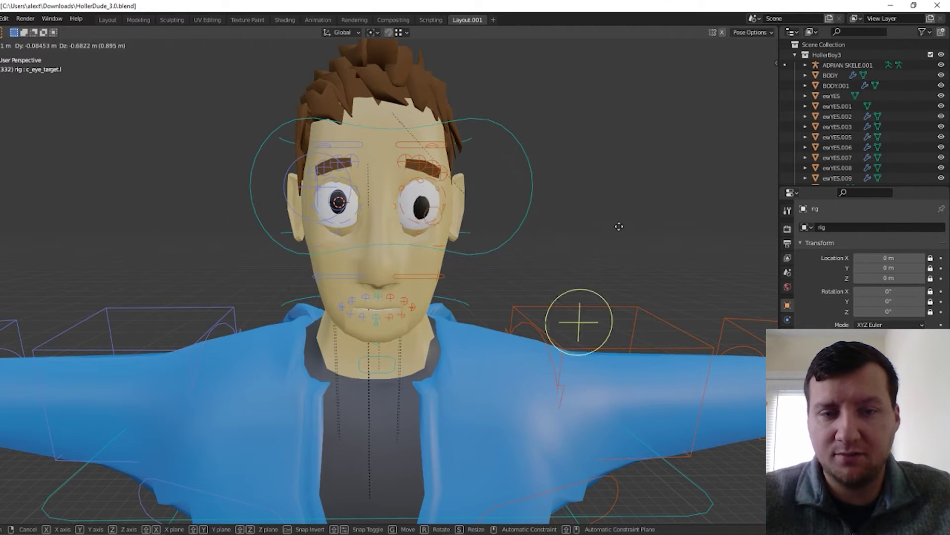
# Step: Cancel the left eye target's move and examine the rig controls around the face
pyautogui.press('Escape')
pyautogui.scroll(2, 365, 219)
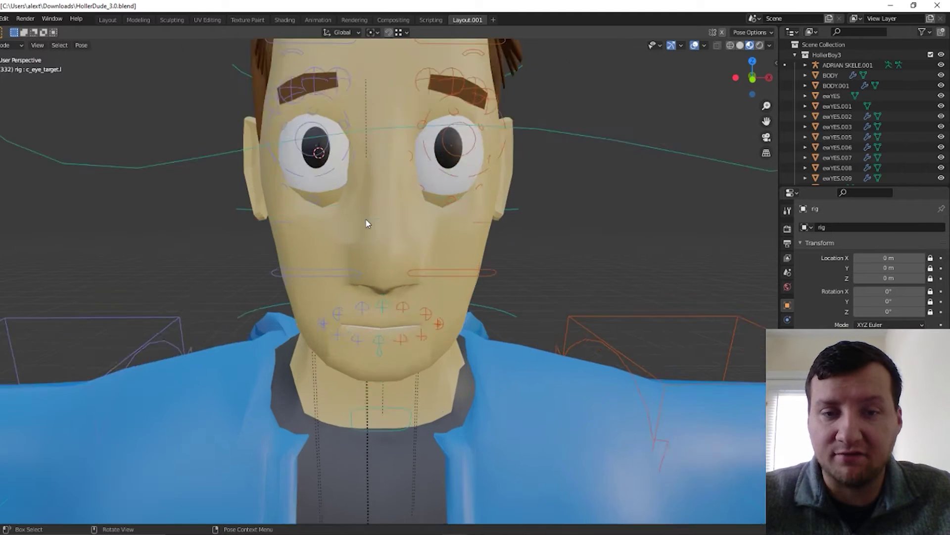
pyautogui.scroll(-2, 365, 219)
pyautogui.scroll(1, 363, 223)
pyautogui.keyDown('shift'); pyautogui.moveTo(363, 225); pyautogui.dragTo(411, 210, button='middle'); pyautogui.keyUp('shift')
pyautogui.scroll(-3, 396, 199)
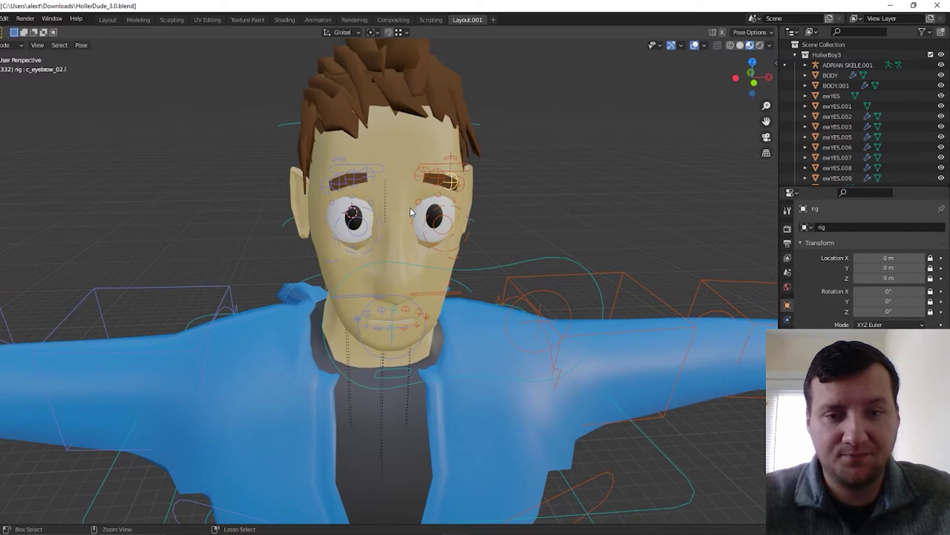
# Step: Test the uppermost skull control c_skull_03.x, cancel the transform, and view the head from the side
pyautogui.keyDown('shift'); pyautogui.moveTo(390, 121); pyautogui.dragTo(402, 225, button='middle'); pyautogui.keyUp('shift')
pyautogui.scroll(-2, 402, 225)
pyautogui.click(333, 251)
pyautogui.moveTo(334, 251); pyautogui.dragTo(422, 235, button='middle')
pyautogui.scroll(3, 422, 236)
pyautogui.rightClick(666, 249)
pyautogui.moveTo(616, 243); pyautogui.dragTo(670, 235, button='middle')
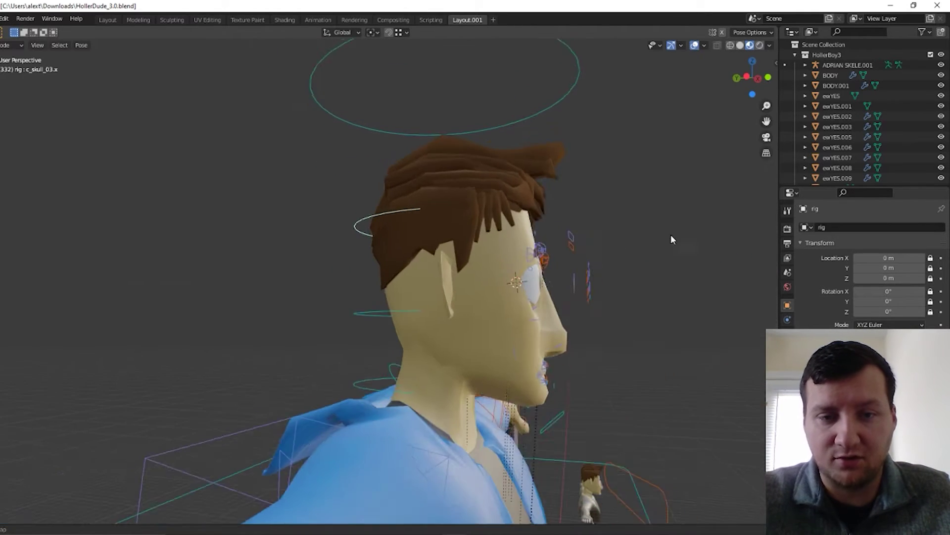
# Step: Test the middle skull control c_skull_02.x by rotating it, and cancel the rotation
pyautogui.scroll(-1, 666, 237)
pyautogui.click(391, 308)
pyautogui.moveTo(391, 308); pyautogui.dragTo(332, 320, button='middle')
pyautogui.press('r')
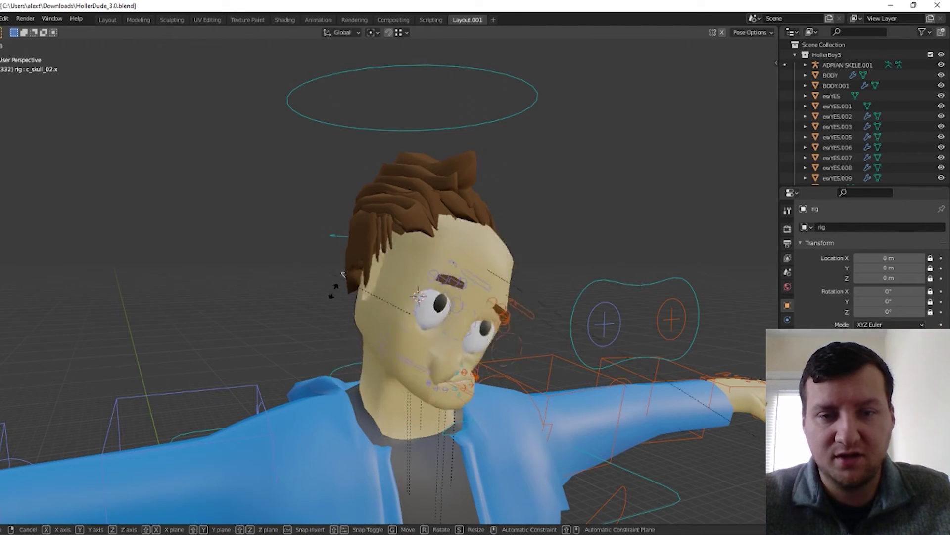
pyautogui.rightClick(346, 308)
# Step: Rotate the lowest skull control c_skull_01.x, trying the global Z axis before the global X axis
pyautogui.moveTo(353, 371); pyautogui.dragTo(362, 367, button='middle')
pyautogui.scroll(-1, 363, 366)
pyautogui.press('r')
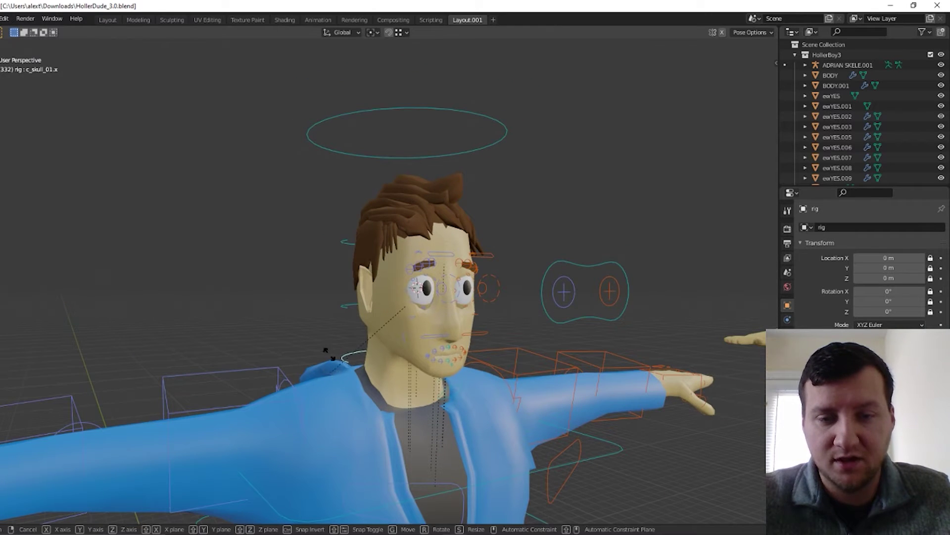
pyautogui.press('y')
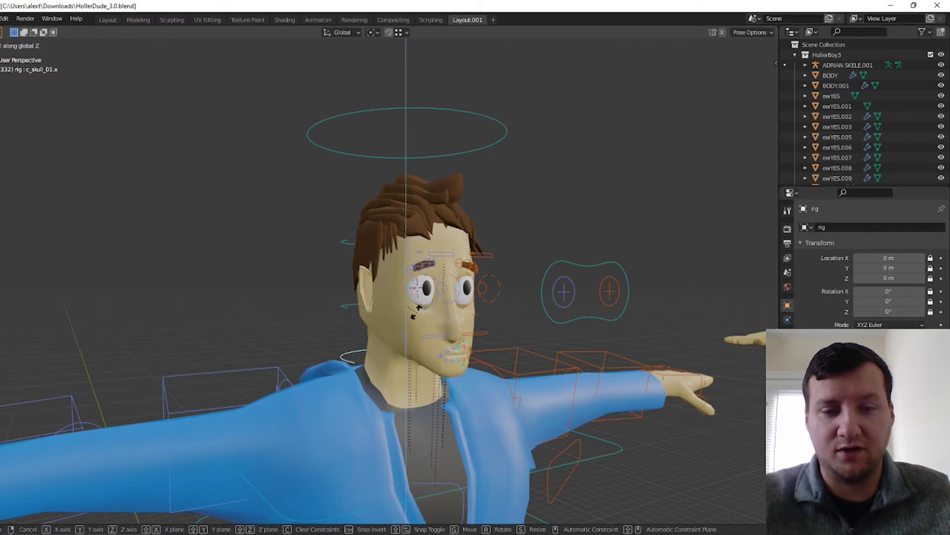
pyautogui.press('x')
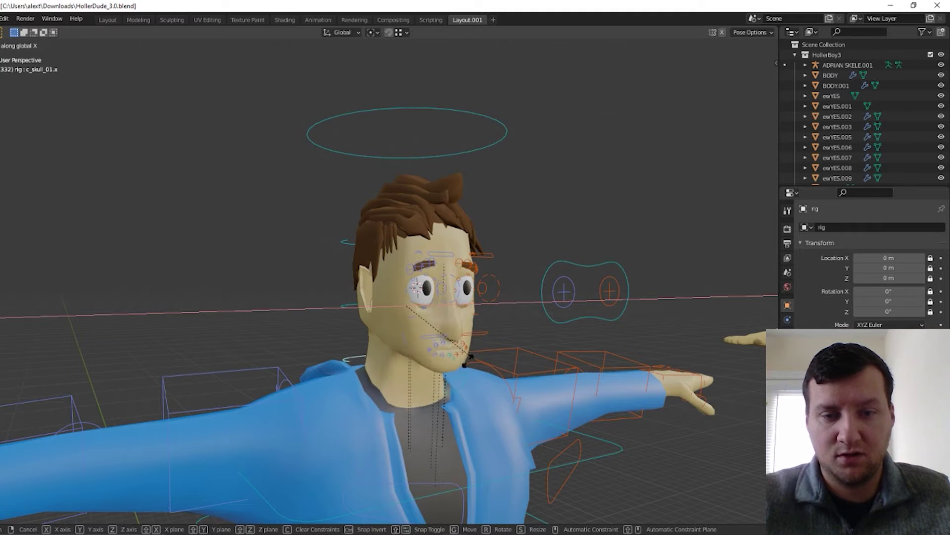
pyautogui.click(460, 360)
# Step: Hide the viewport overlays, test-rotate the lowest skull control without the rig shown, and cancel the rotation
pyautogui.moveTo(460, 360); pyautogui.dragTo(422, 293, button='middle')
pyautogui.scroll(4, 430, 335)
pyautogui.scroll(-3, 436, 297)
pyautogui.scroll(-2, 670, 66)
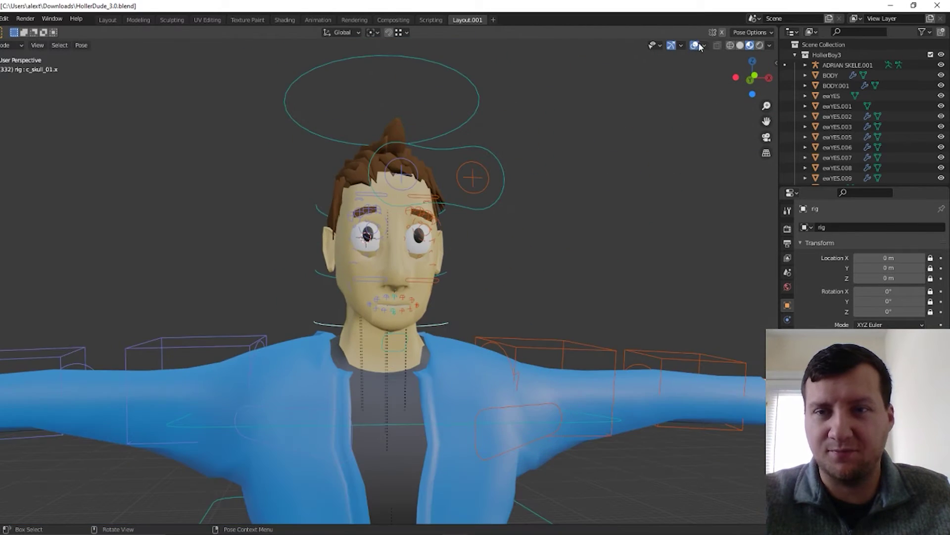
pyautogui.click(694, 46)
pyautogui.scroll(3, 488, 157)
pyautogui.moveTo(479, 161); pyautogui.dragTo(500, 171, button='middle')
pyautogui.press('r')
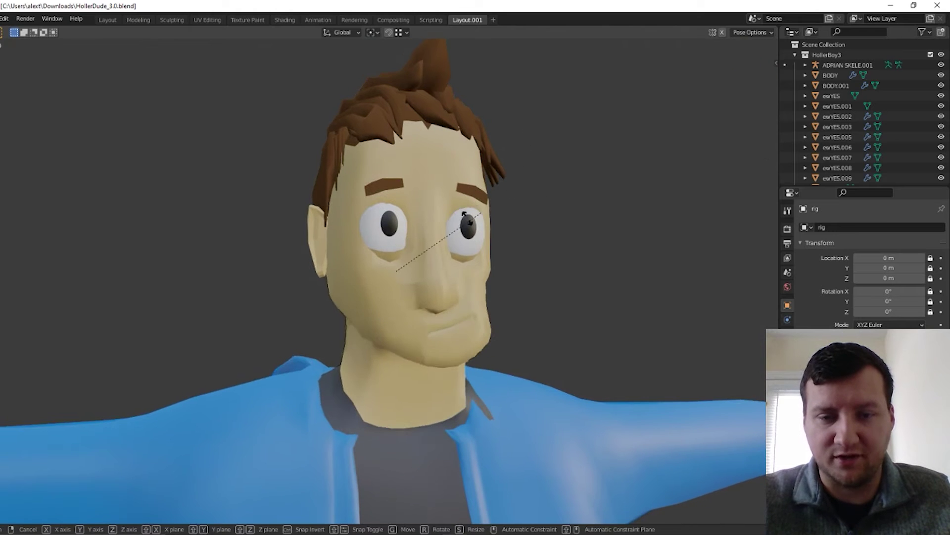
pyautogui.rightClick(658, 141)
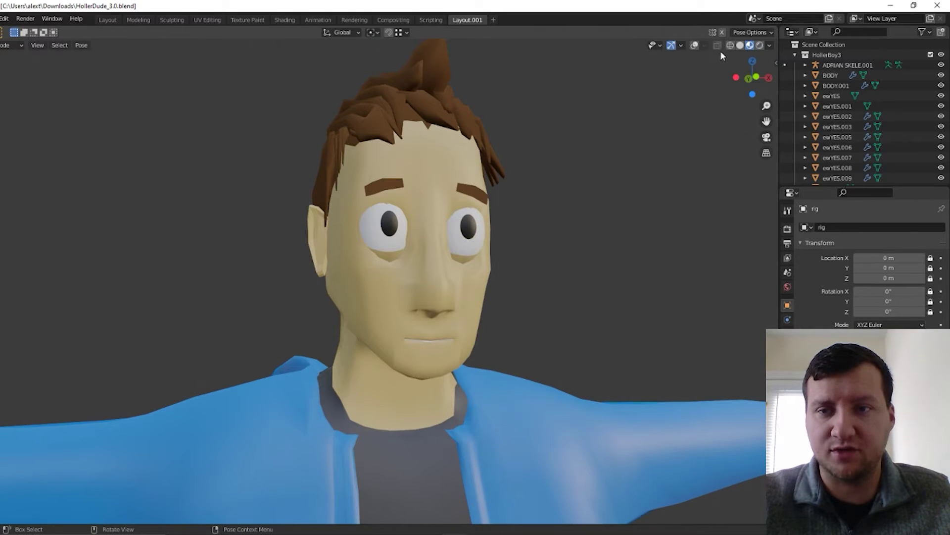
# Step: Select the jaw control c_jawbone.x, test-rotate it with the overlays hidden, and cancel the rotation
pyautogui.click(694, 45)
pyautogui.moveTo(414, 365)
pyautogui.mouseDown(button='middle')
pyautogui.moveTo(369, 251)
pyautogui.moveTo(402, 259)
pyautogui.mouseUp(button='middle')
pyautogui.click(361, 239)
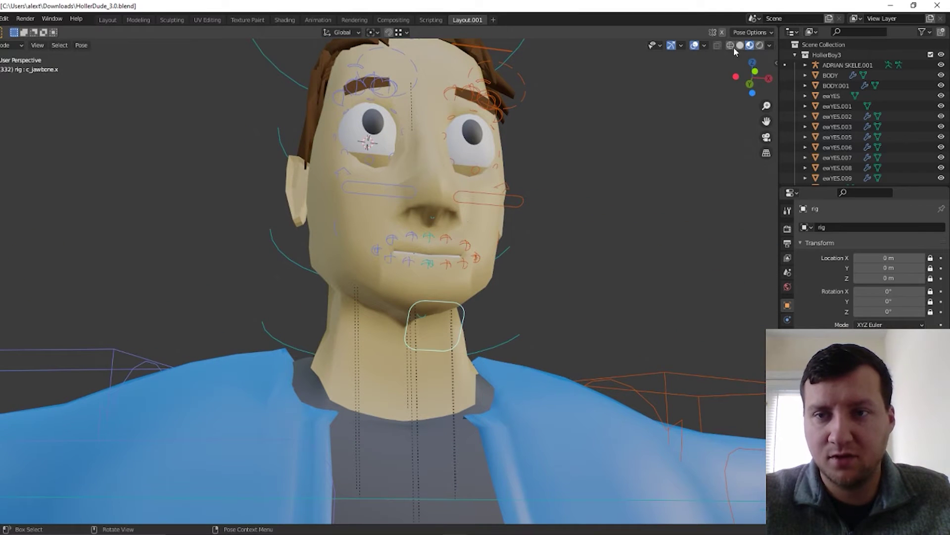
pyautogui.click(695, 45)
pyautogui.moveTo(595, 197); pyautogui.dragTo(588, 228, button='middle')
pyautogui.scroll(-1, 591, 224)
pyautogui.scroll(2, 587, 228)
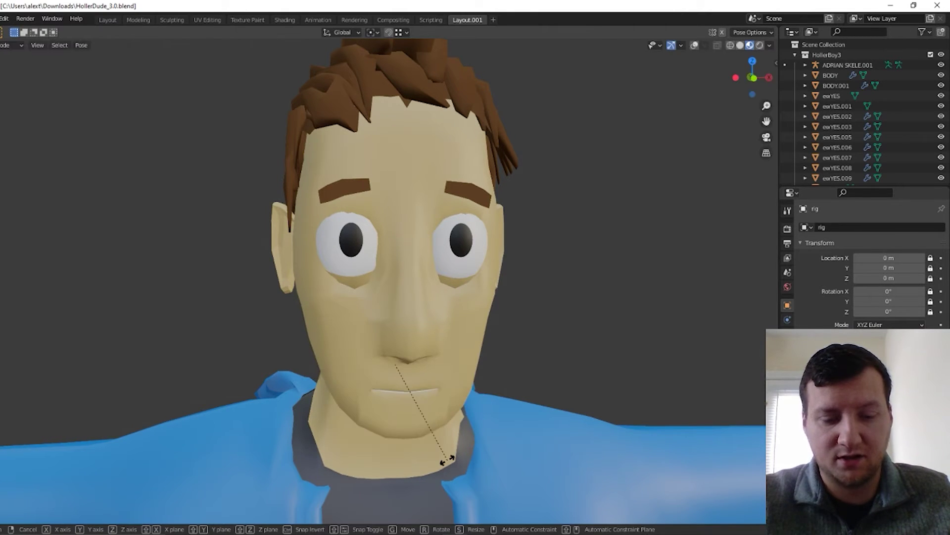
pyautogui.rightClick(461, 424)
# Step: Show the viewport overlays again and move the left eye offset control out of place
pyautogui.scroll(-5, 463, 340)
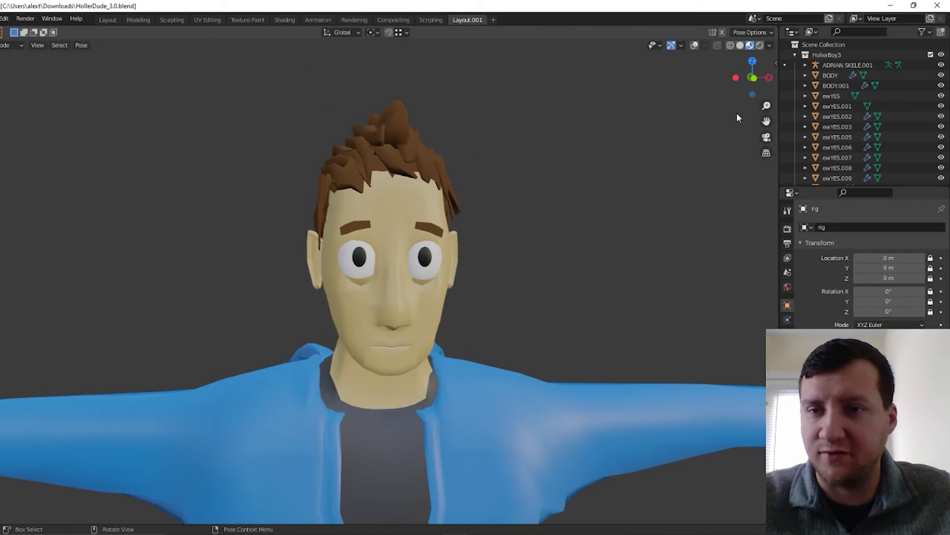
pyautogui.scroll(3, 737, 112)
pyautogui.click(695, 45)
pyautogui.moveTo(553, 243); pyautogui.dragTo(543, 240, button='middle')
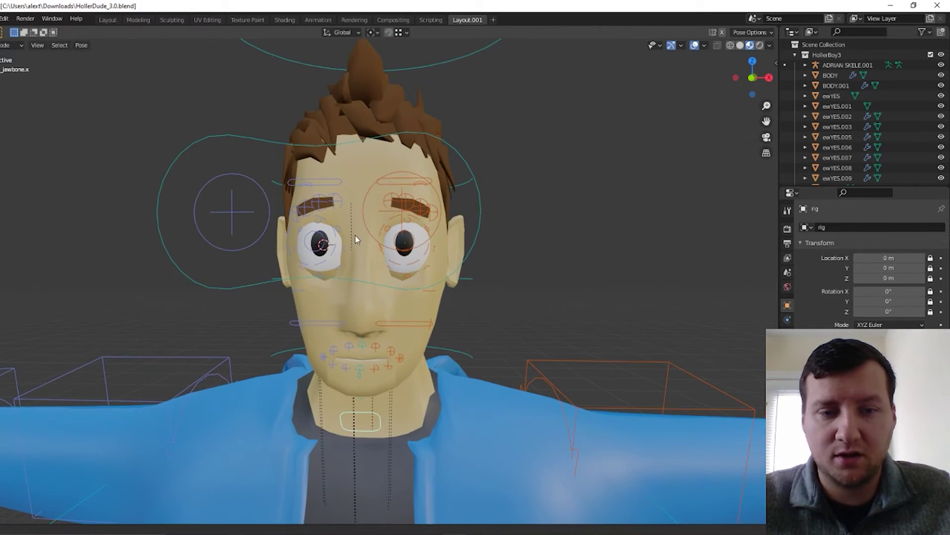
pyautogui.moveTo(357, 240)
pyautogui.keyDown('shift'); pyautogui.mouseDown(button='middle')
pyautogui.moveTo(380, 225)
pyautogui.moveTo(383, 197)
pyautogui.moveTo(355, 253)
pyautogui.mouseUp(button='middle'); pyautogui.keyUp('shift')
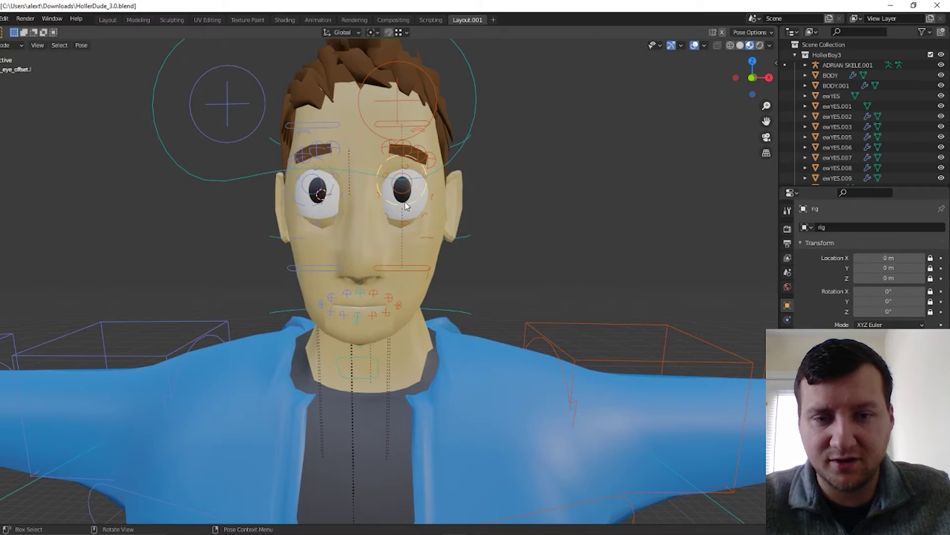
pyautogui.moveTo(405, 202); pyautogui.dragTo(394, 208, button='middle')
pyautogui.press('g')
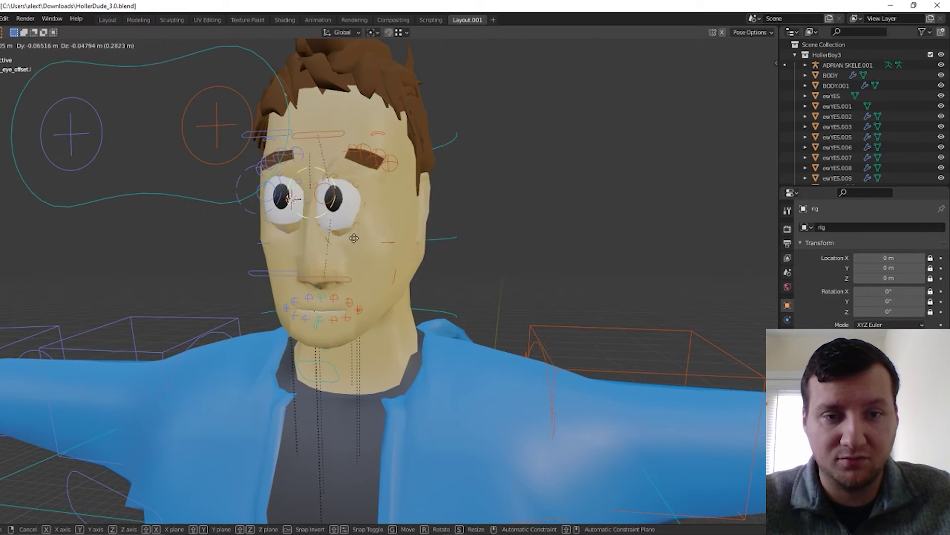
pyautogui.click(467, 198)
# Step: In front view with the overlays hidden, move the left eye offset control once more
pyautogui.press('KP_1')
pyautogui.click(694, 45)
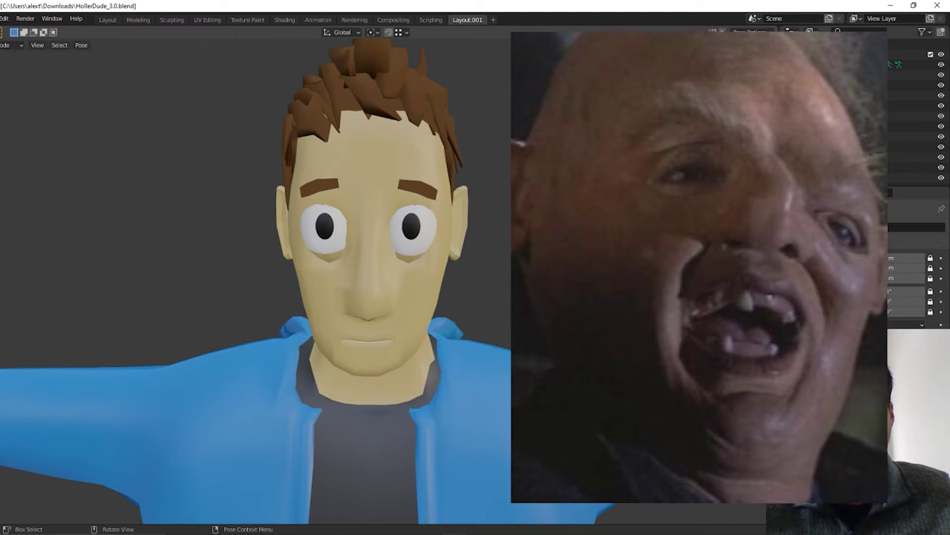
pyautogui.press('g')
pyautogui.click(460, 212)
# Step: Test the upper lip's centre control and the control beside it on the character's left, cancelling both moves
pyautogui.scroll(-1, 460, 213)
pyautogui.moveTo(461, 213)
pyautogui.mouseDown(button='middle')
pyautogui.moveTo(478, 210)
pyautogui.moveTo(469, 204)
pyautogui.mouseUp(button='middle')
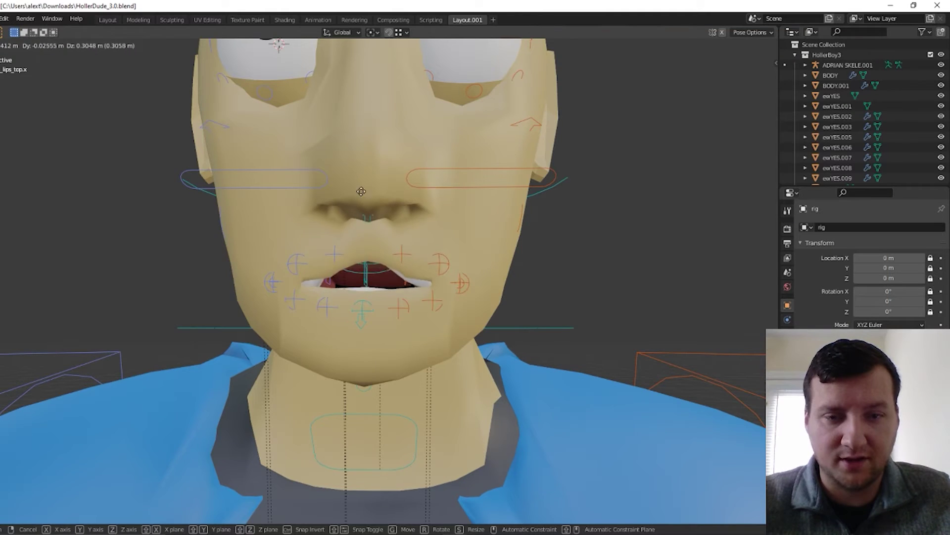
pyautogui.press('Escape')
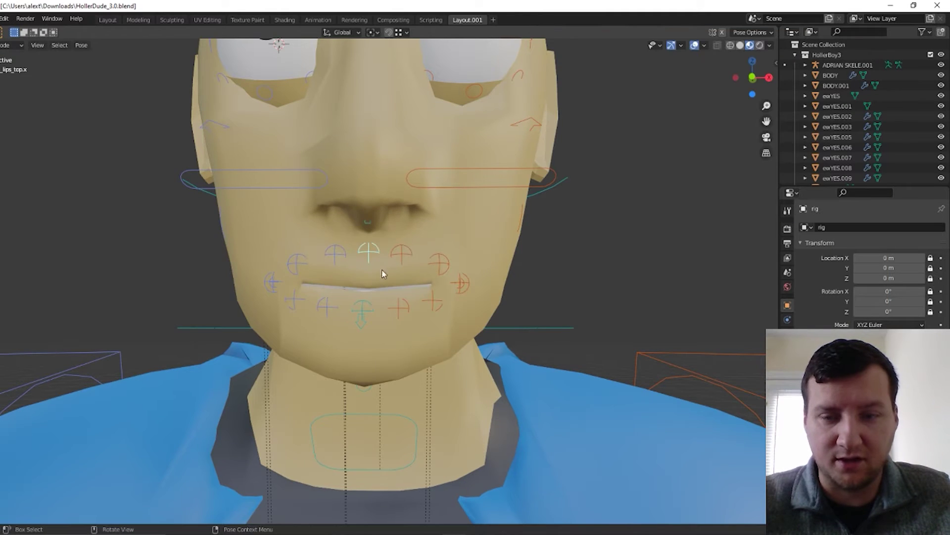
pyautogui.click(396, 246)
pyautogui.press('g')
pyautogui.rightClick(420, 212)
# Step: Pull the outer left upper lip control c_lips_top_01.l up and outward to lift that side of the mouth
pyautogui.click(441, 263)
pyautogui.press('g')
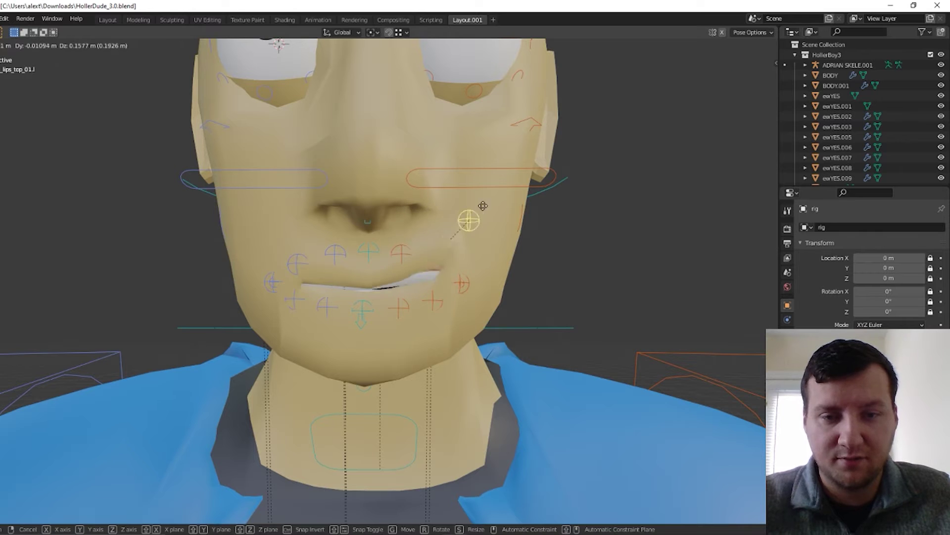
pyautogui.click(490, 194)
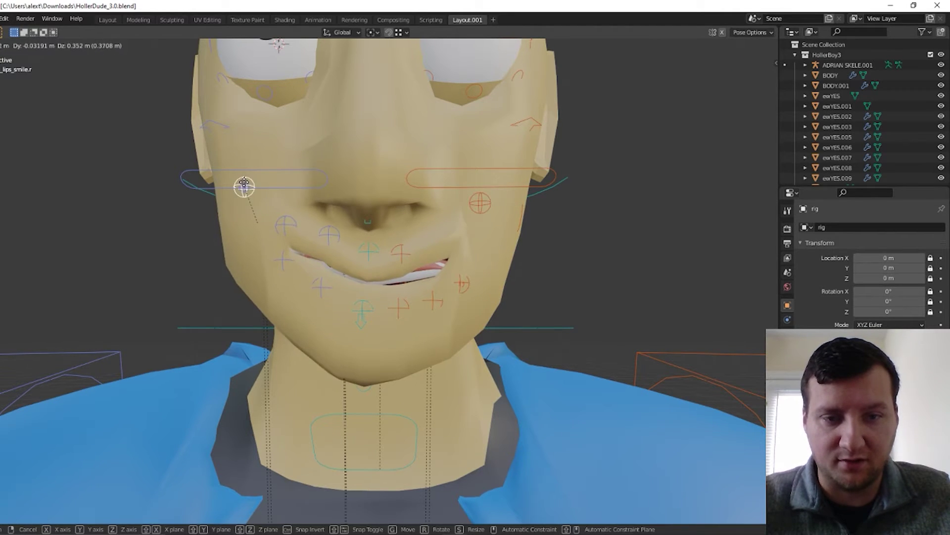
# Step: Raise the right smile control c_lips_smile.r and hide the viewport overlays to present the expression on the whole face
pyautogui.click(245, 176)
pyautogui.scroll(-5, 300, 208)
pyautogui.click(693, 45)
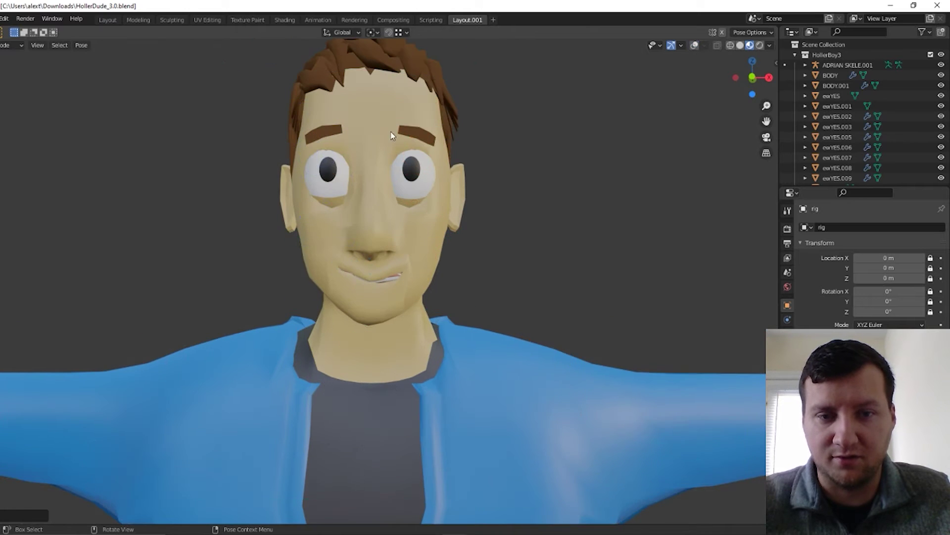
pyautogui.moveTo(391, 132); pyautogui.dragTo(404, 173, button='middle')
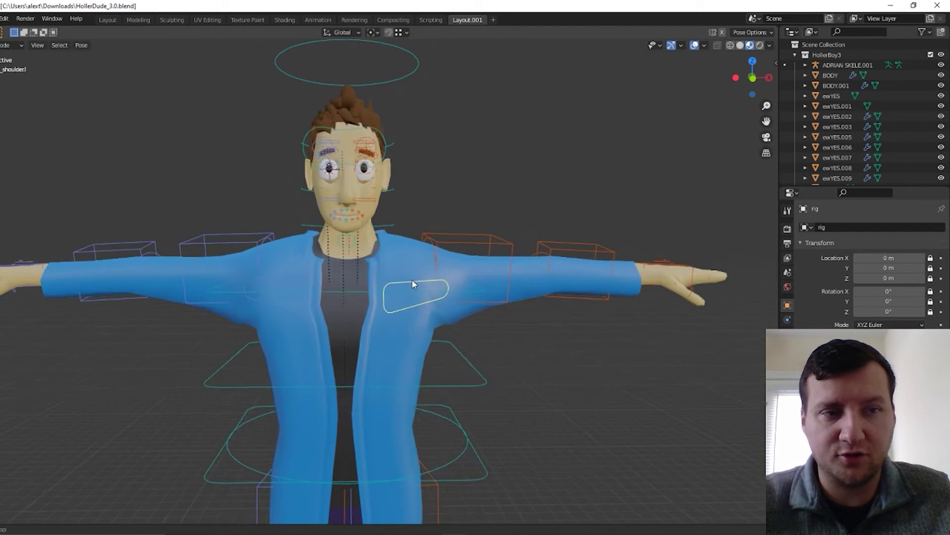
# Step: Test-rotate the left shoulder control c_shoulder.l twice, cancelling each rotation
pyautogui.moveTo(412, 284); pyautogui.dragTo(381, 286, button='middle')
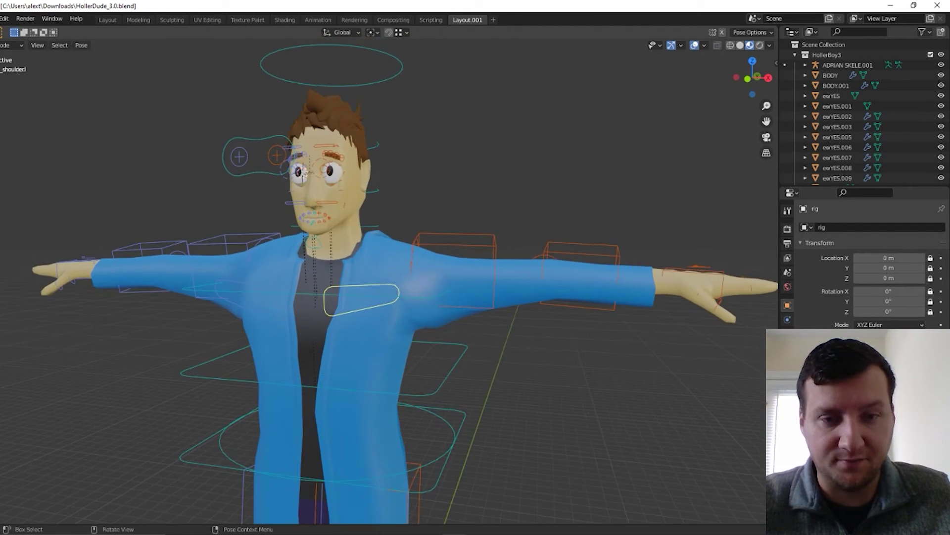
pyautogui.press('r')
pyautogui.rightClick(436, 262)
pyautogui.moveTo(436, 260); pyautogui.dragTo(456, 259, button='middle')
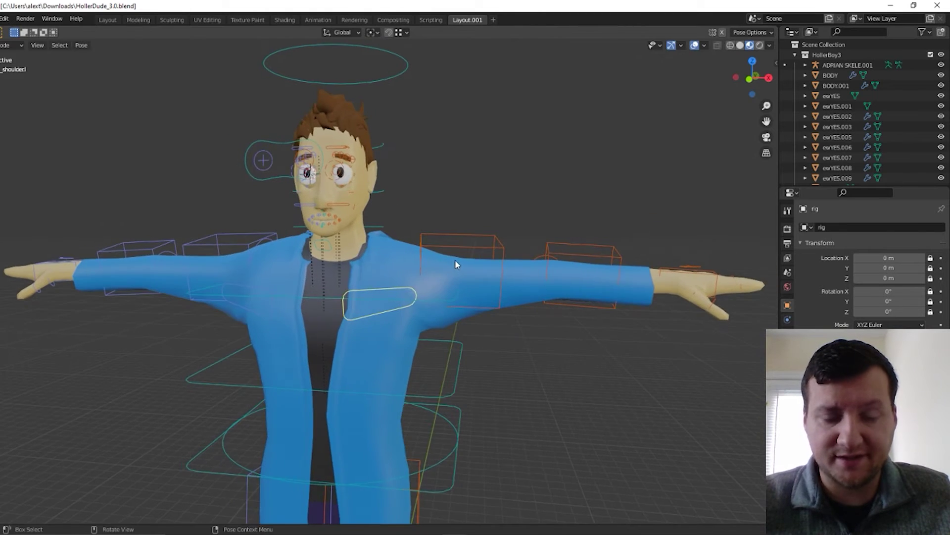
pyautogui.scroll(-2, 456, 265)
pyautogui.press('r')
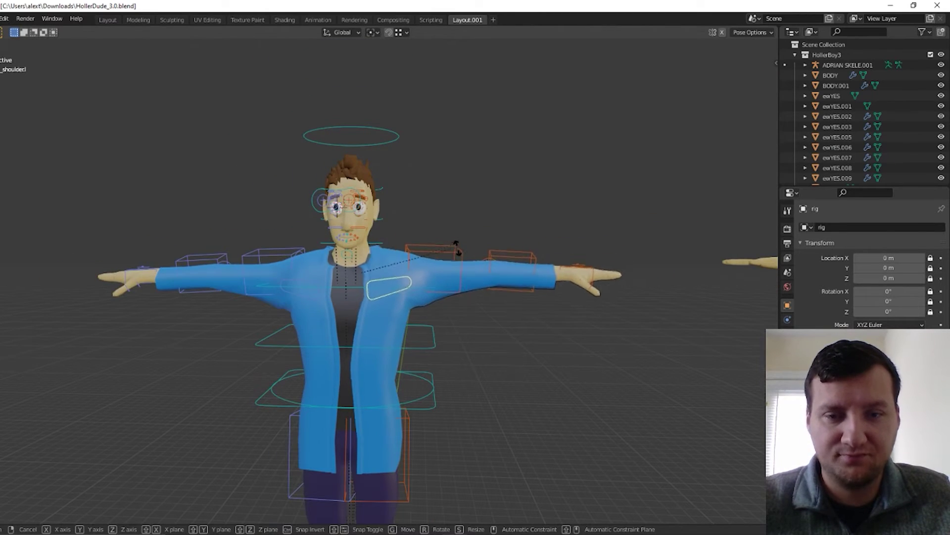
pyautogui.rightClick(460, 291)
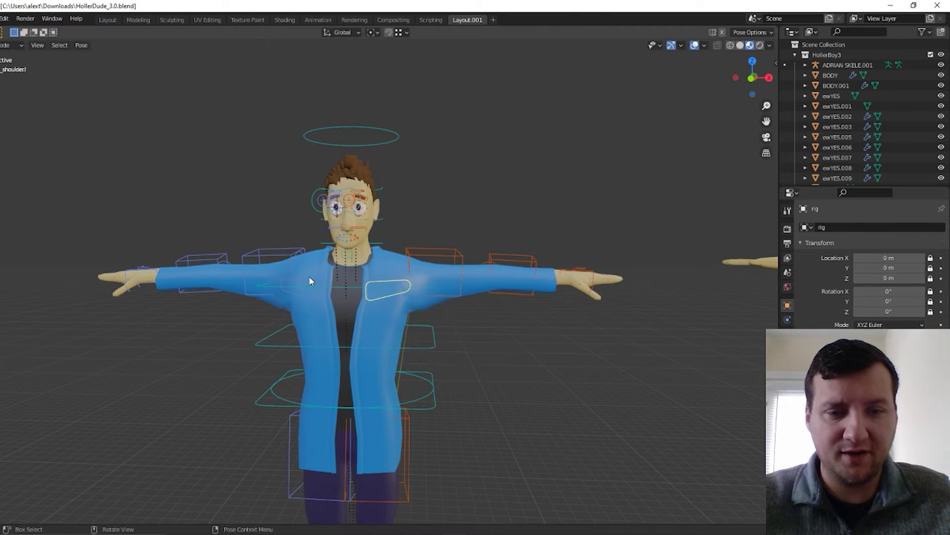
# Step: Test-rotate the right shoulder control c_shoulder.r from the front and in close-up, cancelling each rotation
pyautogui.click(310, 282)
pyautogui.press('r')
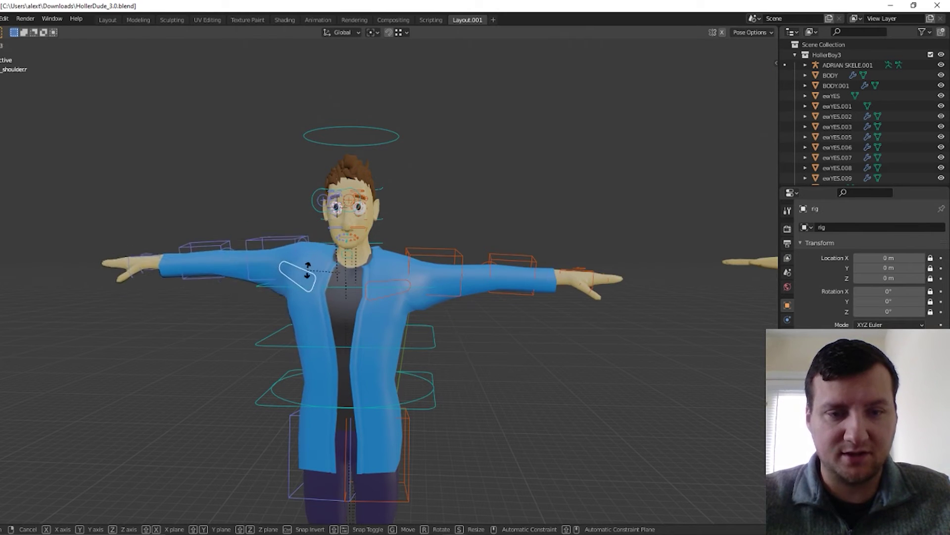
pyautogui.rightClick(324, 256)
pyautogui.scroll(3, 352, 262)
pyautogui.moveTo(352, 263); pyautogui.dragTo(379, 268, button='middle')
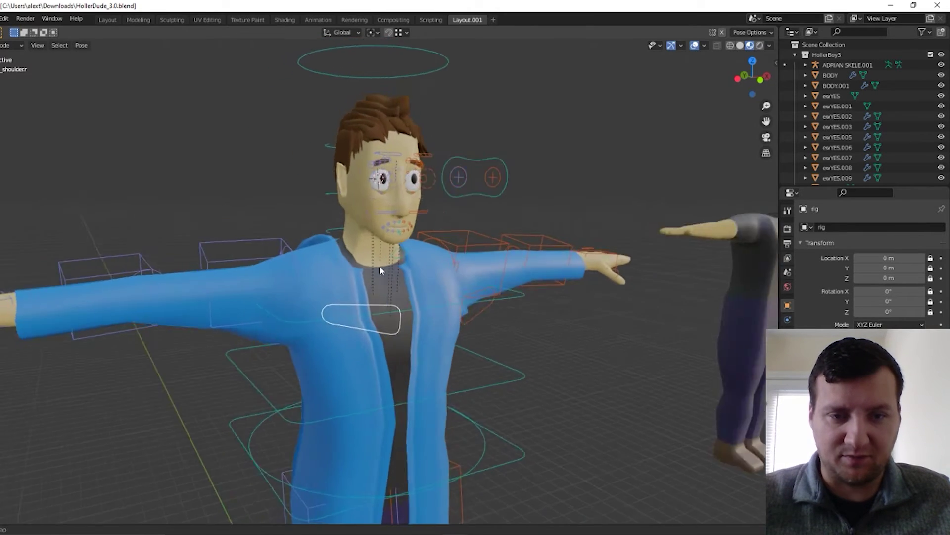
pyautogui.scroll(5, 379, 269)
pyautogui.scroll(-2, 379, 269)
pyautogui.press('r')
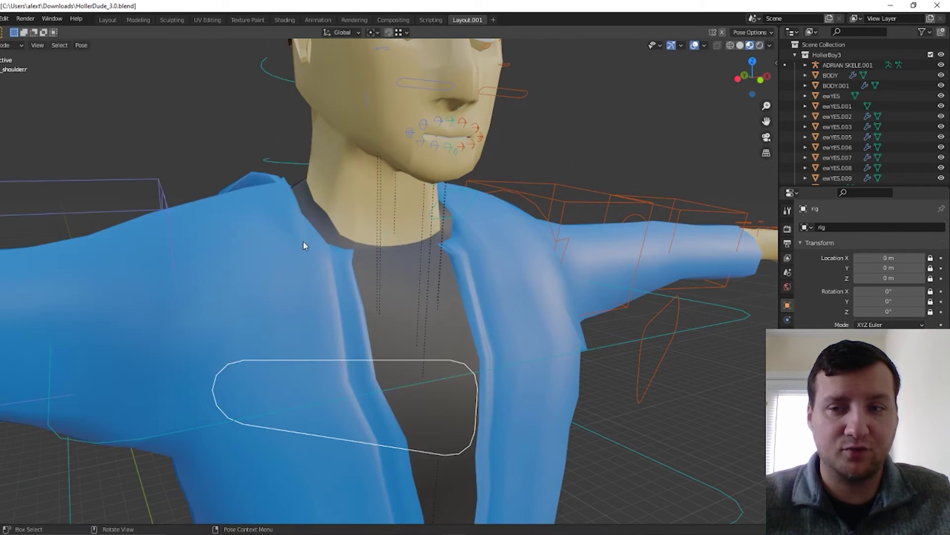
pyautogui.rightClick(286, 295)
pyautogui.scroll(-3, 286, 296)
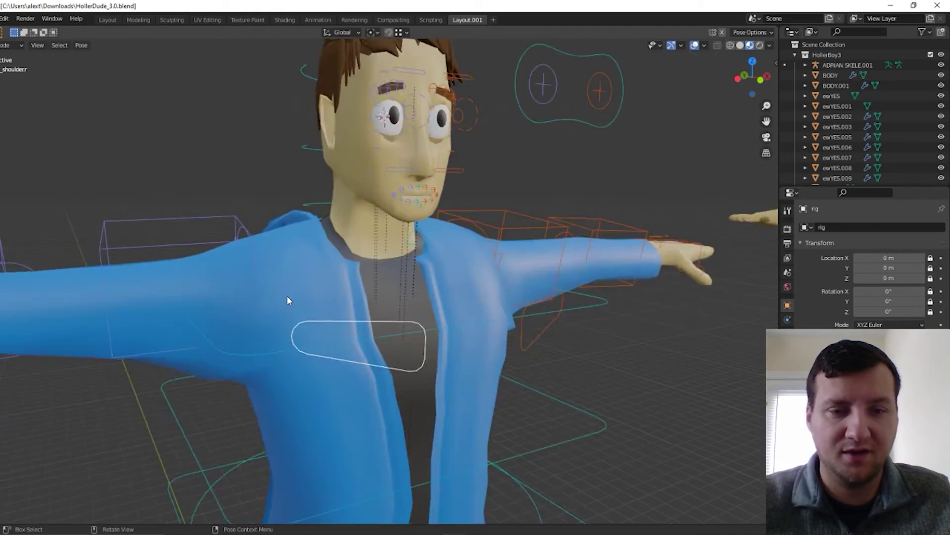
pyautogui.scroll(3, 287, 296)
# Step: Try lowering the right arm with the upper arm control c_arm_fk.r, cancelling each rotation
pyautogui.moveTo(287, 296); pyautogui.dragTo(572, 340, button='middle')
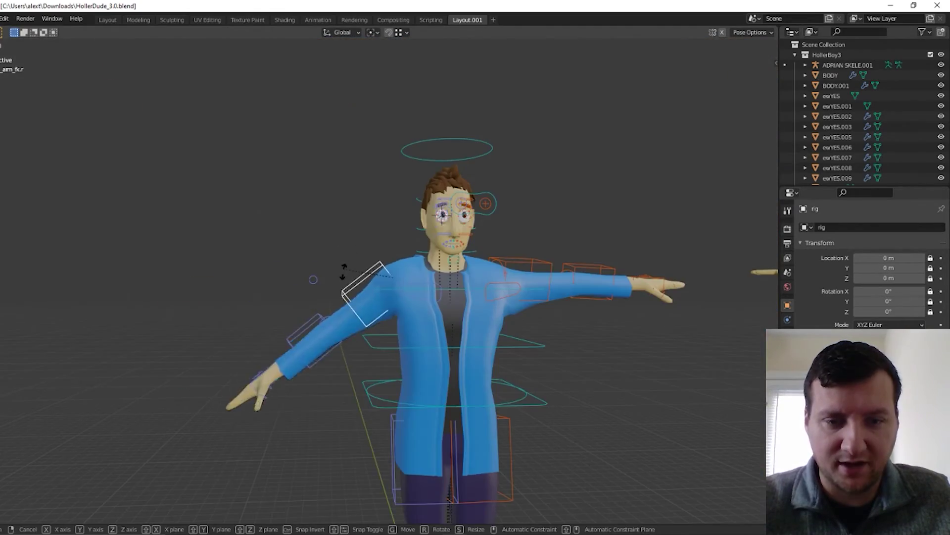
pyautogui.rightClick(353, 313)
pyautogui.moveTo(353, 312); pyautogui.dragTo(348, 334, button='middle')
pyautogui.scroll(4, 352, 277)
pyautogui.scroll(-3, 351, 277)
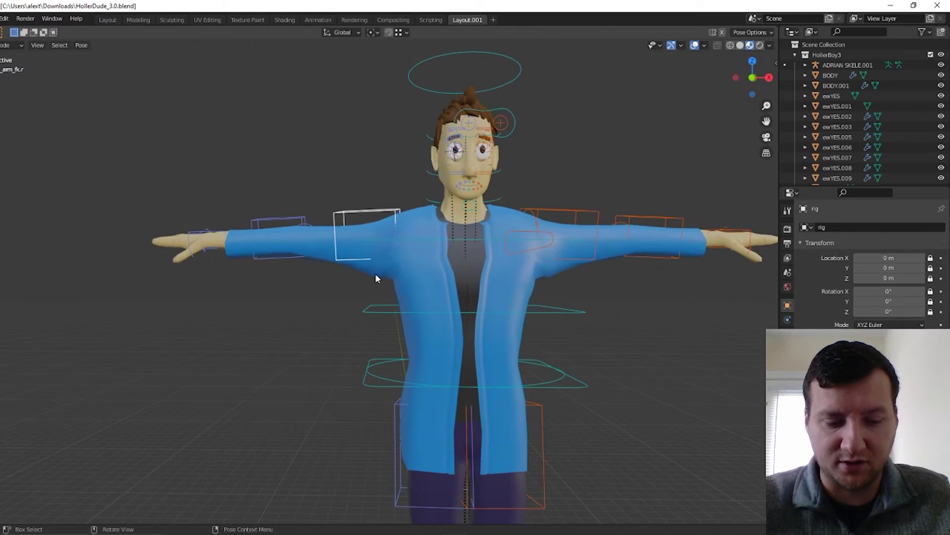
pyautogui.press('r')
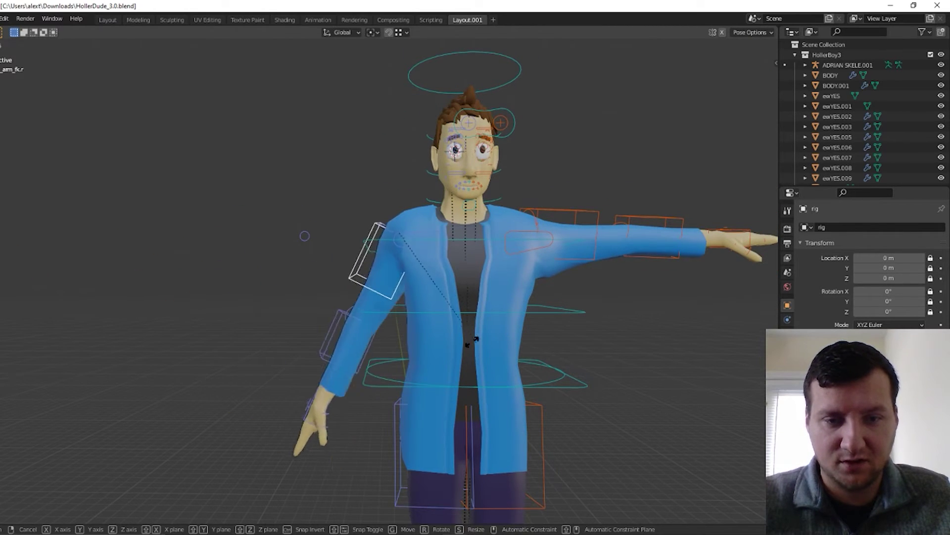
pyautogui.rightClick(399, 328)
# Step: Lower the right upper arm once more in a low close-up to show the underarm deformation, and cancel the rotation
pyautogui.scroll(3, 426, 319)
pyautogui.moveTo(399, 328); pyautogui.dragTo(414, 297, button='middle')
pyautogui.scroll(2, 429, 325)
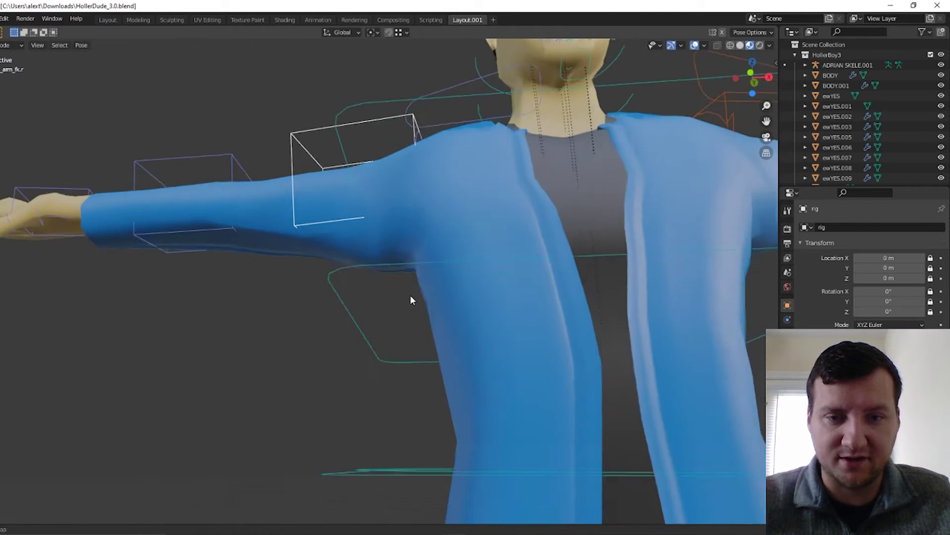
pyautogui.press('r')
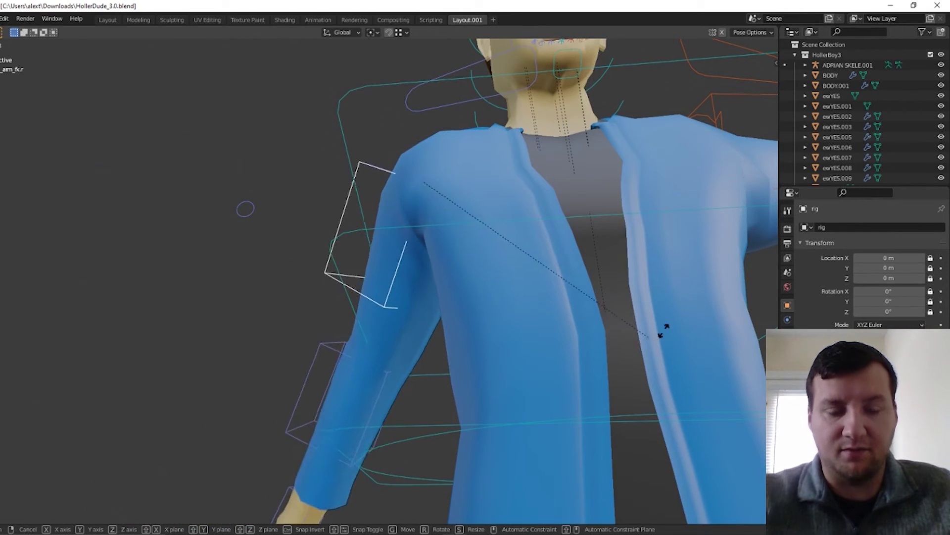
pyautogui.rightClick(718, 319)
# Step: Test-rotate the right forearm control c_forearm_fk.r in a front-facing full-body view, cancelling each rotation
pyautogui.scroll(-5, 439, 337)
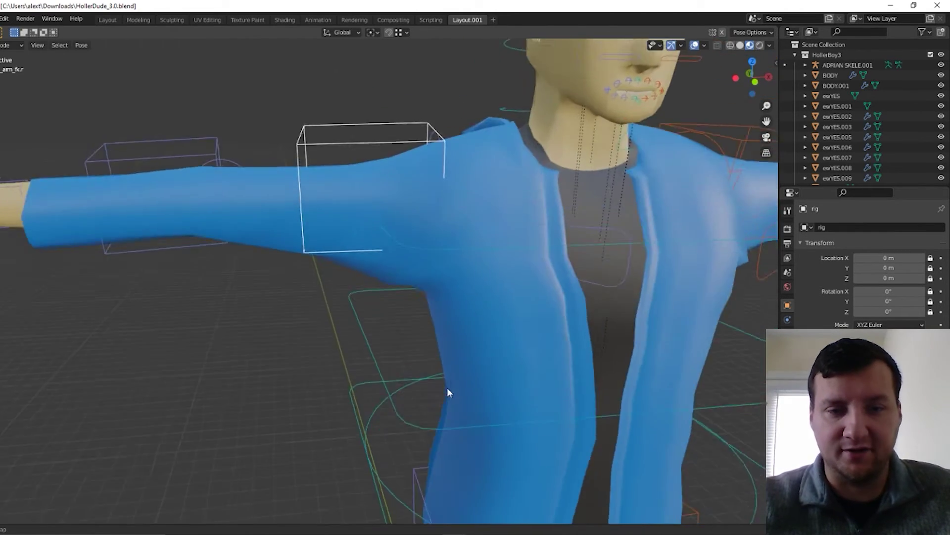
pyautogui.press('r')
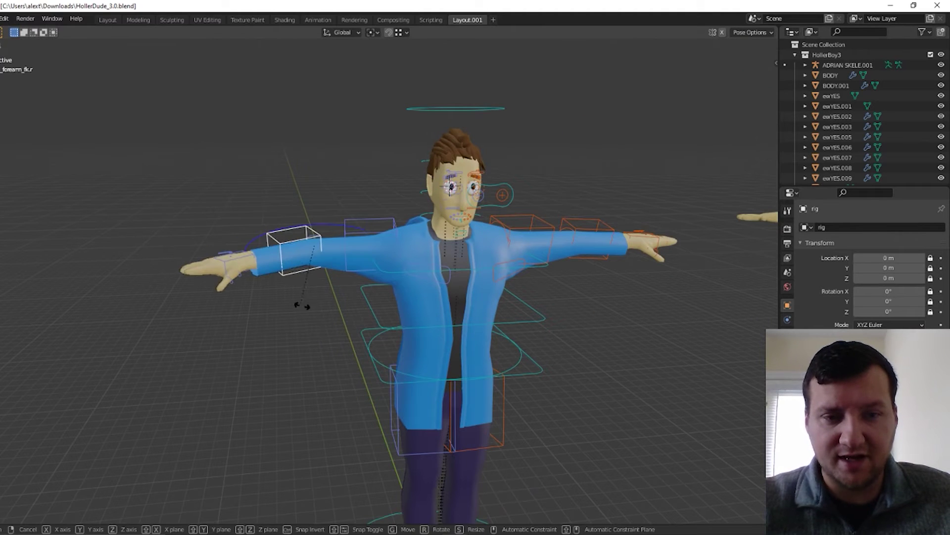
pyautogui.rightClick(299, 232)
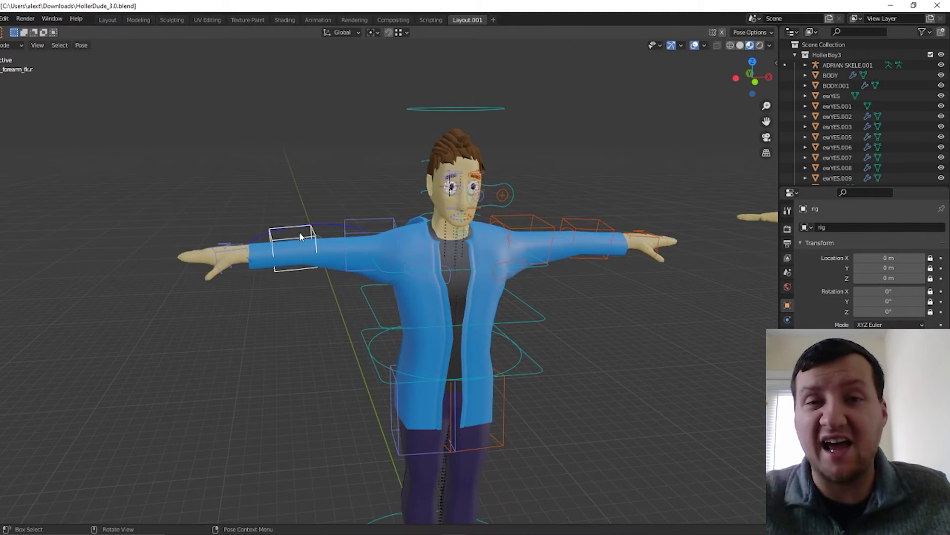
pyautogui.press('r')
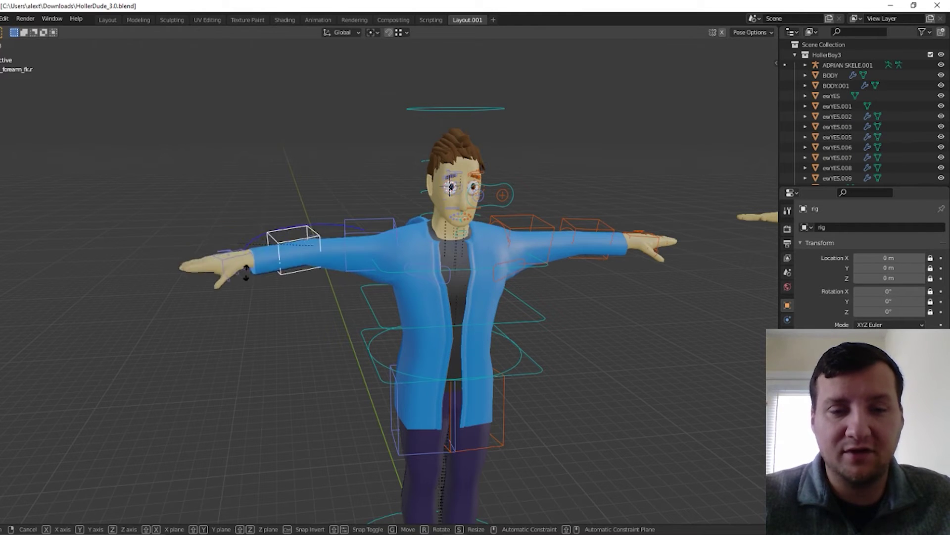
pyautogui.rightClick(442, 278)
# Step: Try bending the right elbow with c_forearm_fk.r from the side and from above, cancelling or undoing each rotation
pyautogui.moveTo(316, 238); pyautogui.dragTo(470, 312, button='middle')
pyautogui.scroll(1, 475, 303)
pyautogui.press('r')
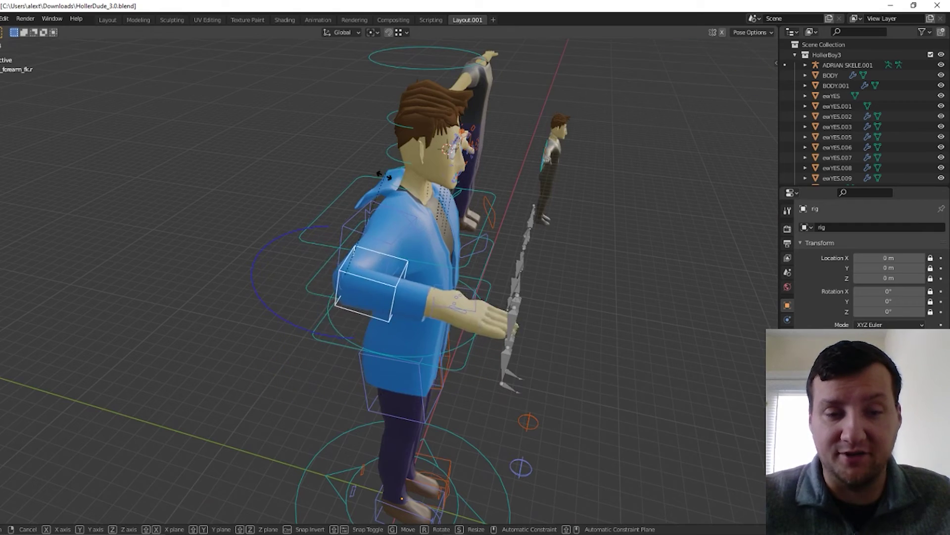
pyautogui.rightClick(436, 277)
pyautogui.moveTo(432, 278); pyautogui.dragTo(283, 300, button='middle')
pyautogui.press('r')
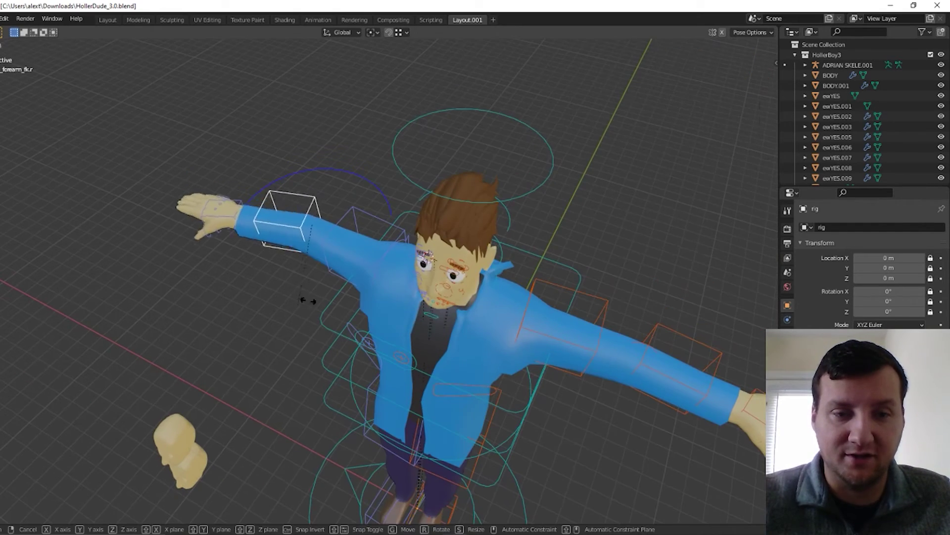
pyautogui.click(358, 249)
pyautogui.moveTo(357, 249); pyautogui.dragTo(486, 203, button='middle')
pyautogui.hotkey('ctrl', 'z')
# Step: Test rotations on the right hand, bending the index finger's second joint c_index2.r freely and about global Y
pyautogui.click(183, 297)
pyautogui.moveTo(183, 297); pyautogui.dragTo(106, 321, button='middle')
pyautogui.press('r')
pyautogui.rightClick(144, 285)
pyautogui.moveTo(144, 285); pyautogui.dragTo(347, 311, button='middle')
pyautogui.press('r')
pyautogui.click(254, 123)
pyautogui.moveTo(255, 124); pyautogui.dragTo(391, 48, button='middle')
pyautogui.press('r')
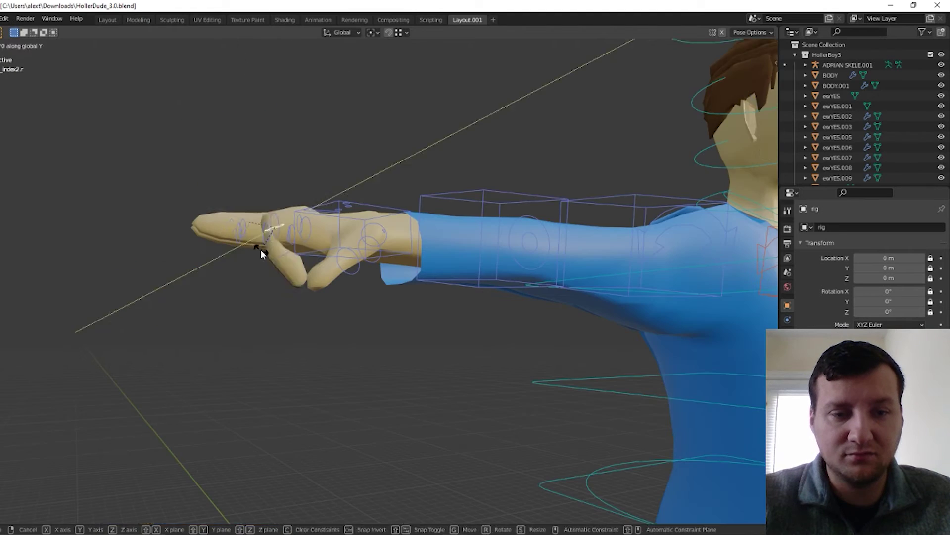
pyautogui.scroll(4, 262, 249)
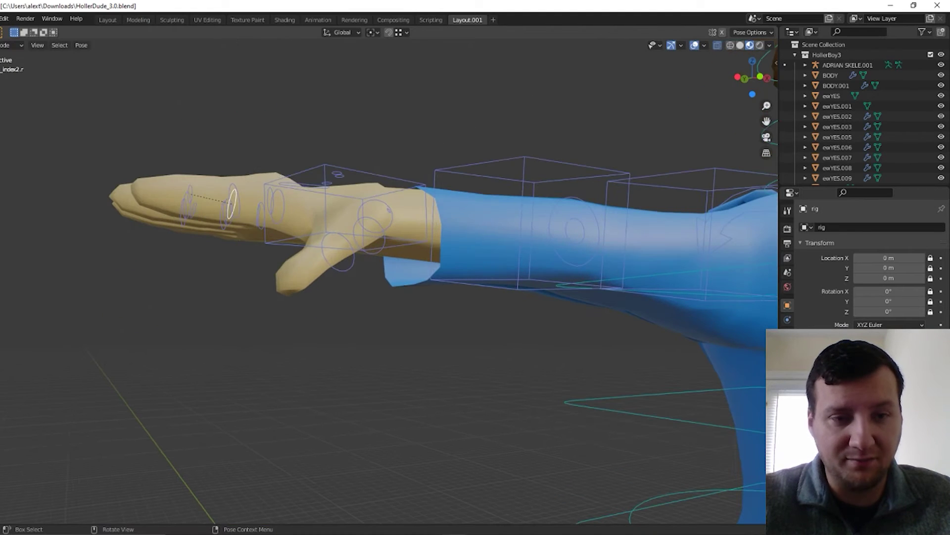
pyautogui.press('r')
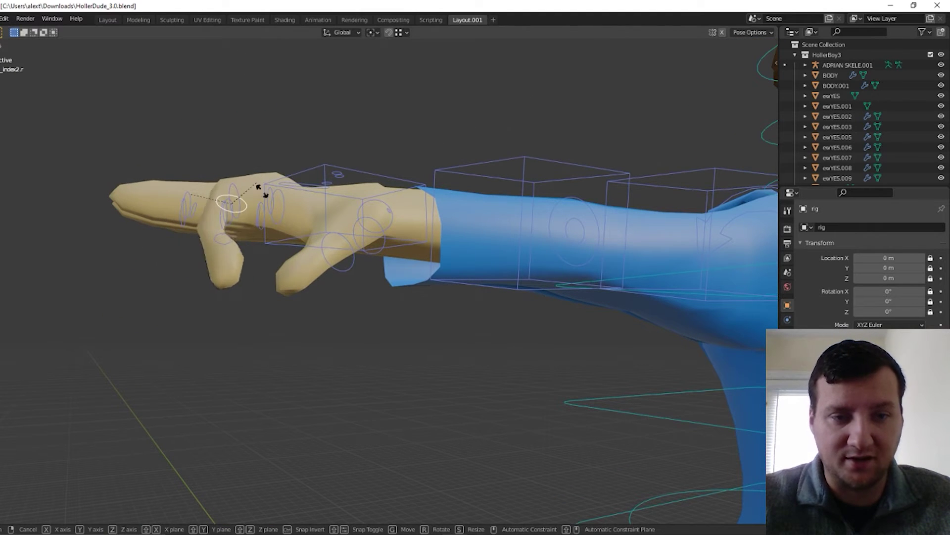
pyautogui.rightClick(289, 209)
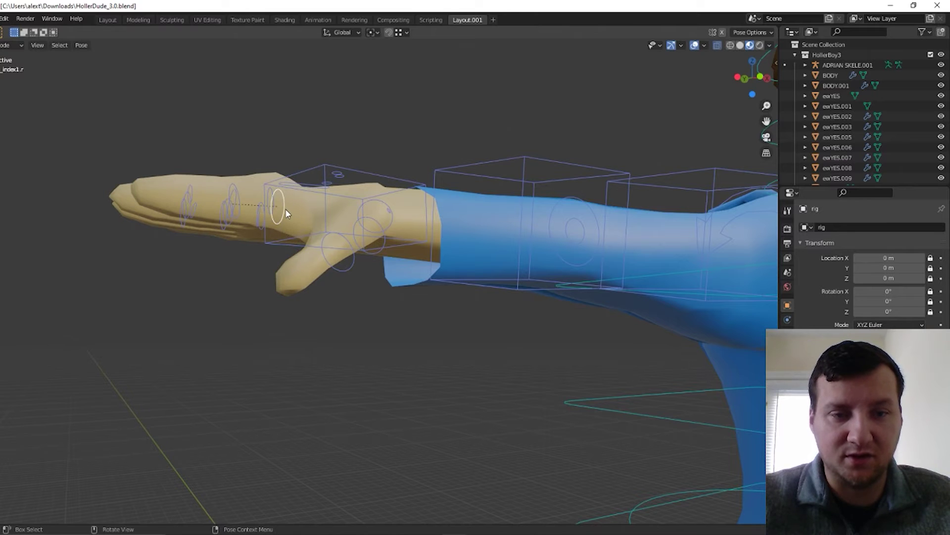
# Step: Try bending the whole right index finger at its base control c_index1.r from the side and from above
pyautogui.press('r')
pyautogui.rightClick(195, 176)
pyautogui.moveTo(306, 222); pyautogui.dragTo(269, 297, button='middle')
pyautogui.press('r')
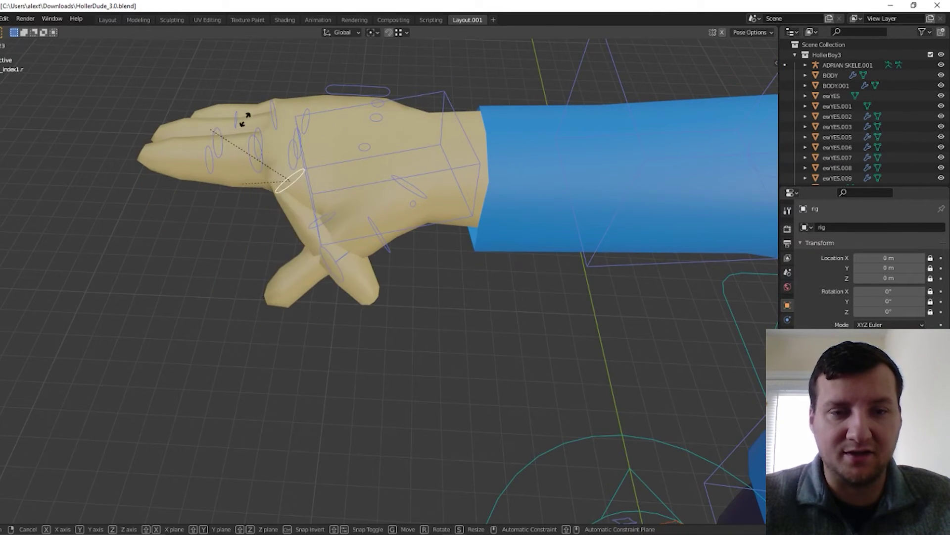
pyautogui.click(214, 94)
pyautogui.moveTo(212, 102); pyautogui.dragTo(223, 248, button='middle')
# Step: Test the right thumb control c_thumb2.r by moving it and rotating it about global Z
pyautogui.moveTo(470, 372); pyautogui.dragTo(469, 310, button='middle')
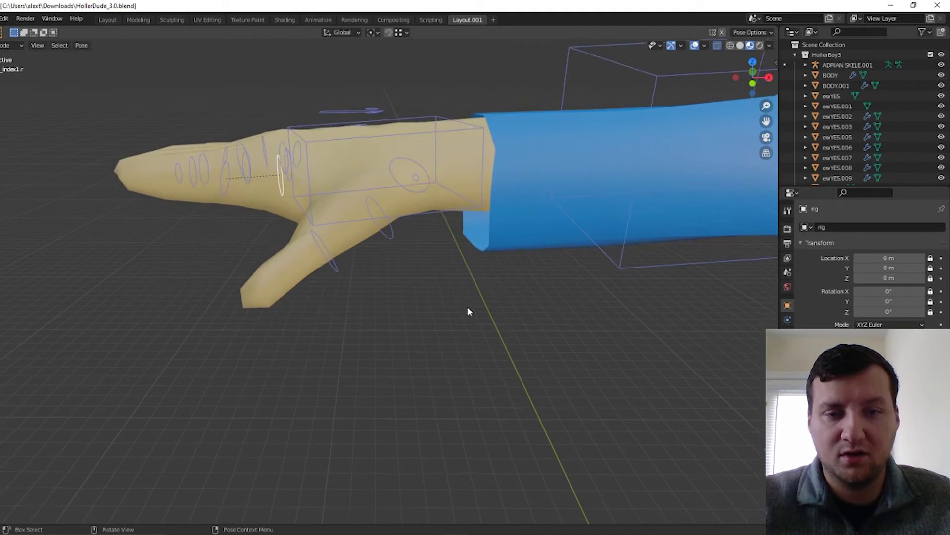
pyautogui.click(386, 229)
pyautogui.press('g')
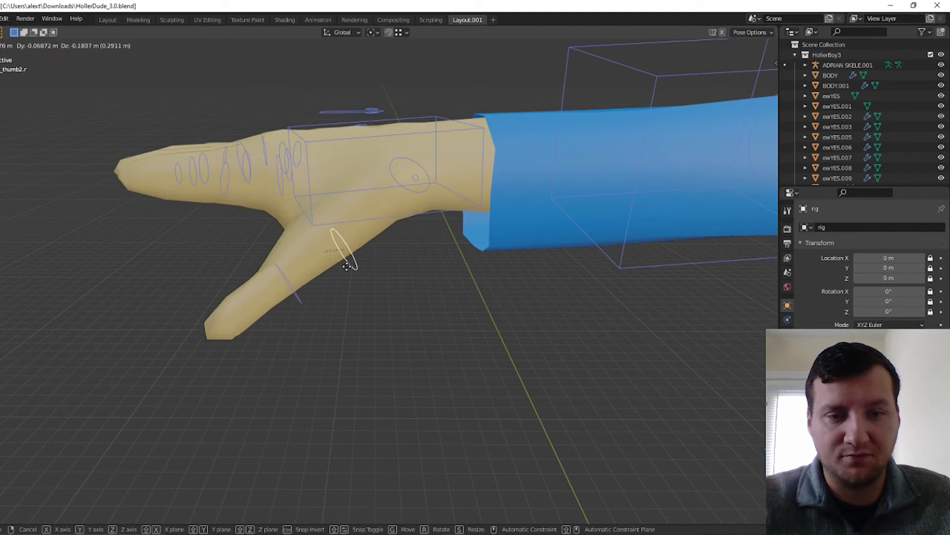
pyautogui.rightClick(410, 183)
pyautogui.press('r')
pyautogui.press('z')
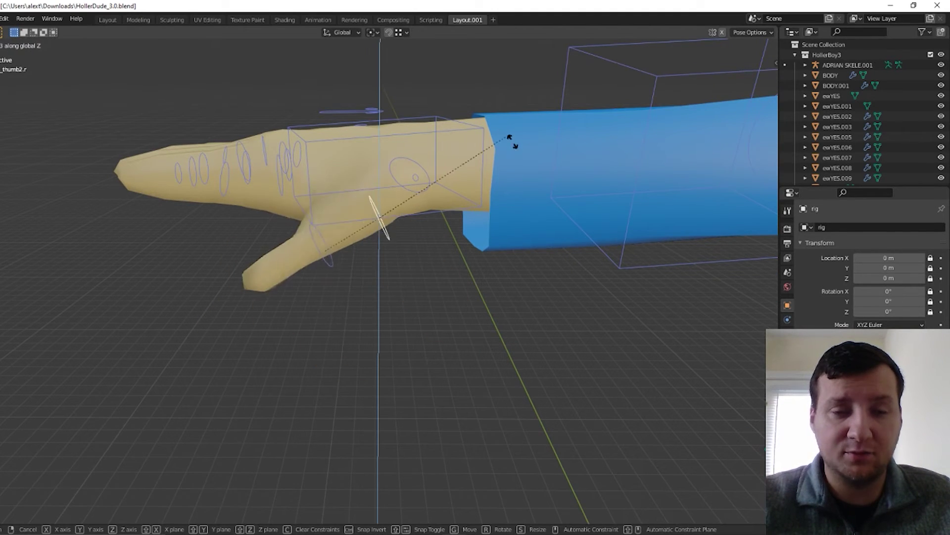
pyautogui.click(400, 167)
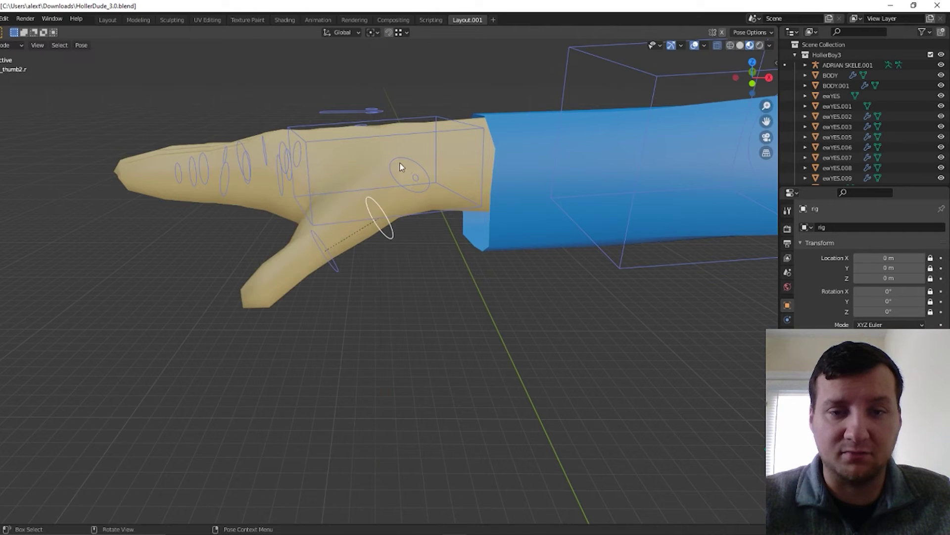
# Step: Test the controls at the right thumb's base, moving c_thumb1.r far below the hand
pyautogui.press('r')
pyautogui.rightClick(424, 171)
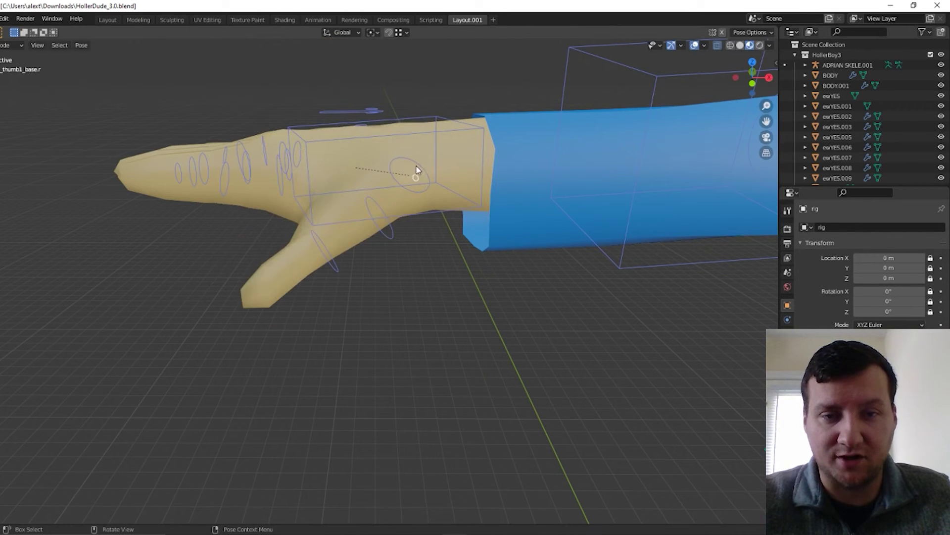
pyautogui.click(423, 182)
pyautogui.press('g')
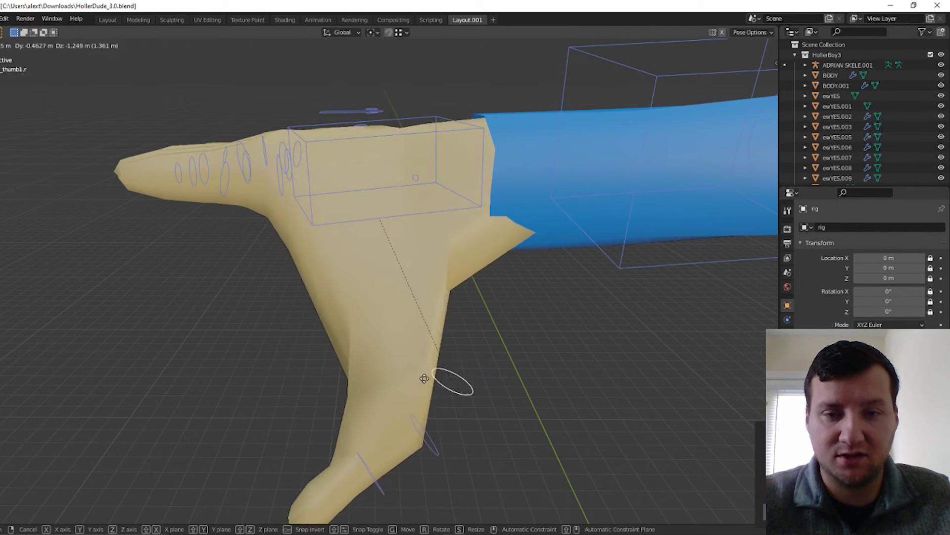
pyautogui.click(425, 379)
pyautogui.moveTo(425, 379); pyautogui.dragTo(396, 281, button='middle')
# Step: Try bending the right little finger with its base control c_pinky1.r and cancel the rotation
pyautogui.scroll(-3, 447, 338)
pyautogui.moveTo(417, 263); pyautogui.dragTo(426, 238, button='middle')
pyautogui.click(412, 248)
pyautogui.scroll(5, 411, 247)
pyautogui.scroll(-2, 426, 238)
pyautogui.press('r')
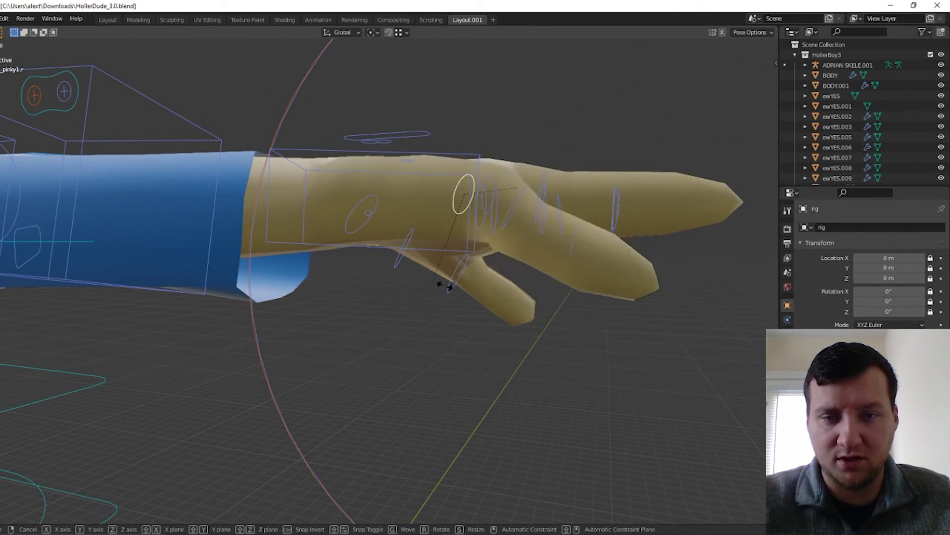
pyautogui.rightClick(491, 268)
# Step: Try rotating the right ring finger at its base control c_ring1.r
pyautogui.moveTo(491, 268); pyautogui.dragTo(274, 301, button='middle')
pyautogui.scroll(-3, 274, 301)
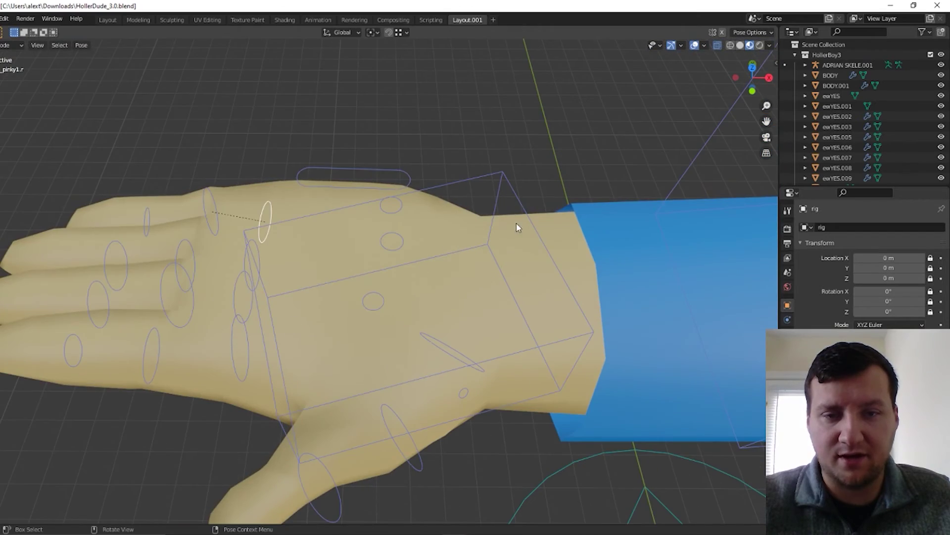
pyautogui.click(481, 176)
pyautogui.scroll(-3, 481, 177)
pyautogui.press('r')
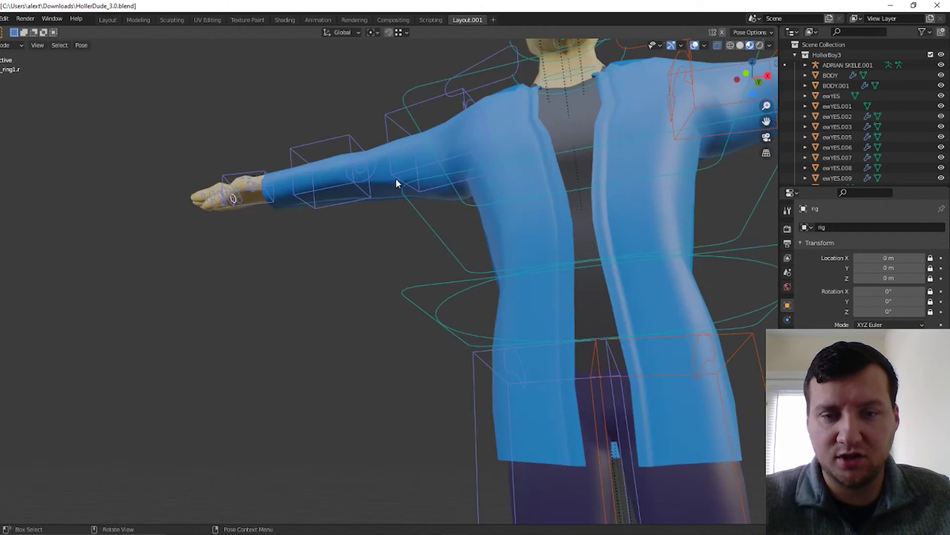
pyautogui.moveTo(396, 178); pyautogui.dragTo(393, 235, button='middle')
pyautogui.scroll(-1, 394, 236)
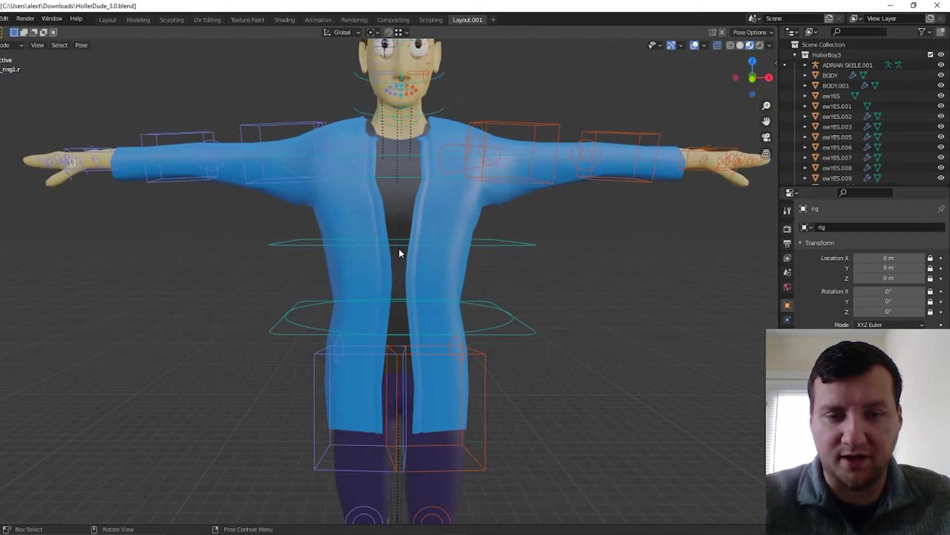
# Step: Try moving the spine control c_spine_01.x and the hip control c_root_master.x, cancelling both moves
pyautogui.click(399, 245)
pyautogui.scroll(-2, 399, 249)
pyautogui.press('g')
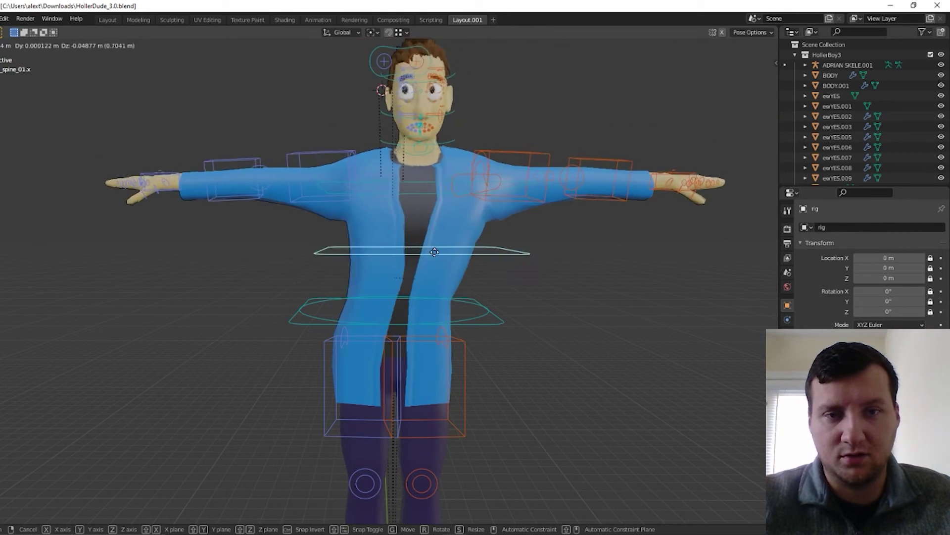
pyautogui.press('Escape')
pyautogui.click(433, 324)
pyautogui.press('g')
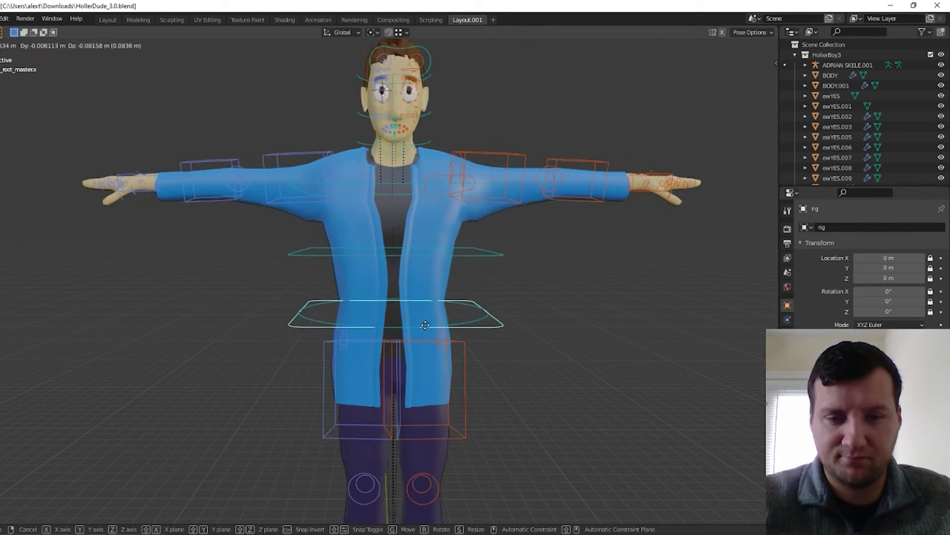
pyautogui.press('Escape')
# Step: Try shifting the hips sideways and down with c_root_master.x, from the front and from an angled view
pyautogui.moveTo(447, 277); pyautogui.dragTo(462, 338, button='middle')
pyautogui.scroll(-7, 543, 272)
pyautogui.scroll(4, 462, 339)
pyautogui.press('KP_1')
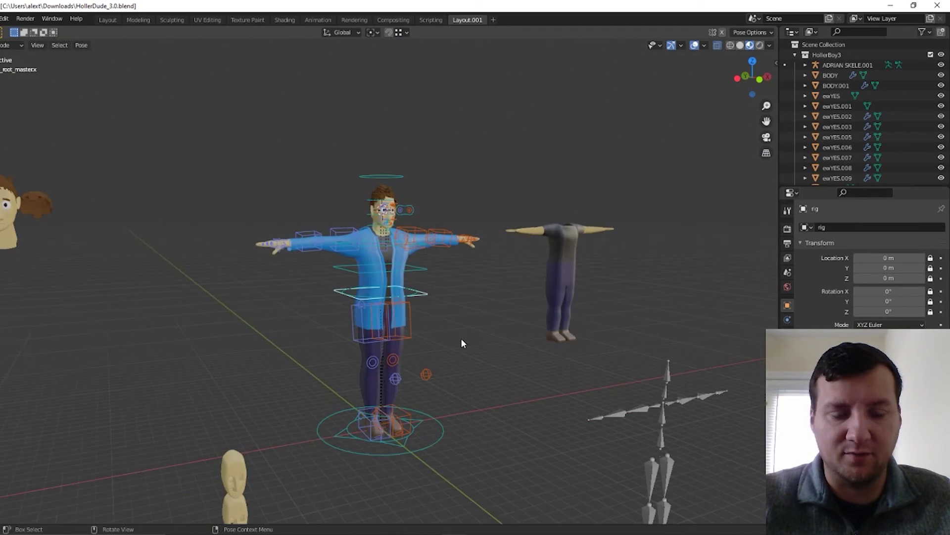
pyautogui.scroll(3, 446, 292)
pyautogui.scroll(1, 369, 357)
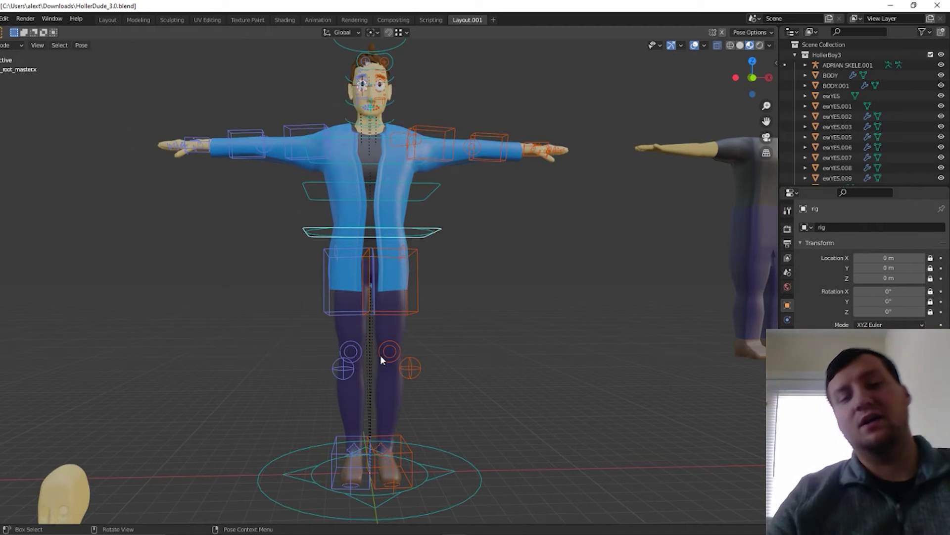
pyautogui.press('g')
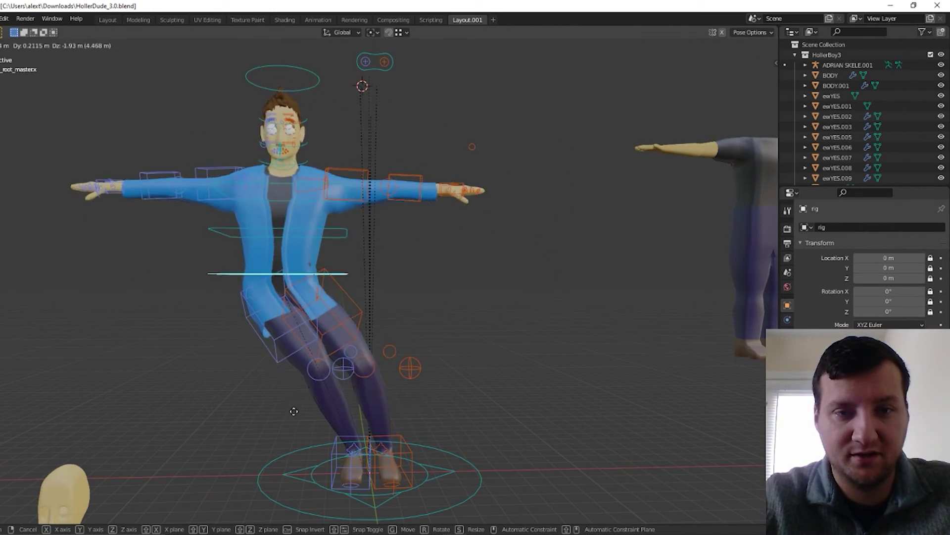
pyautogui.rightClick(330, 434)
pyautogui.moveTo(333, 430); pyautogui.dragTo(419, 407, button='middle')
pyautogui.press('g')
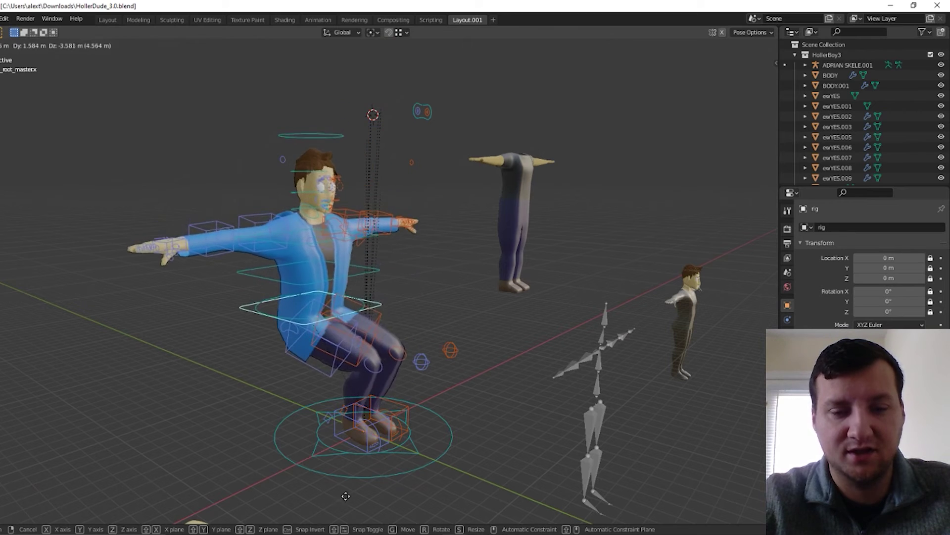
pyautogui.rightClick(405, 418)
# Step: Lower the hips straight down with c_root_master.x so that both knees bend over the planted feet
pyautogui.moveTo(406, 418); pyautogui.dragTo(334, 385, button='middle')
pyautogui.scroll(2, 381, 369)
pyautogui.scroll(-1, 388, 364)
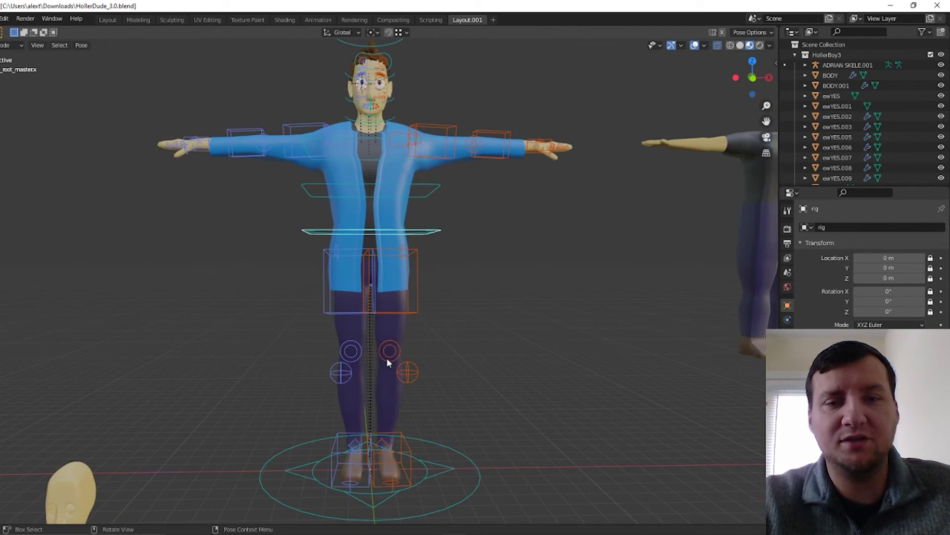
pyautogui.press('g')
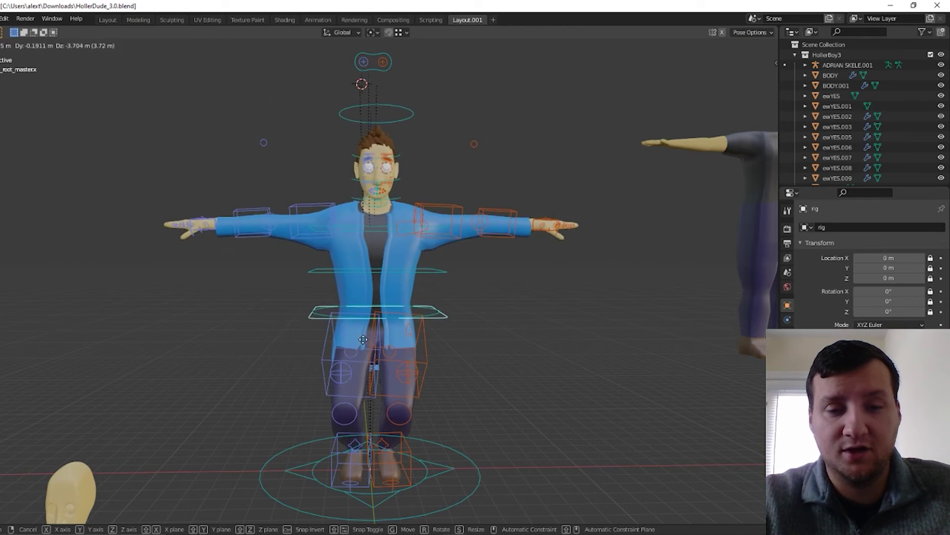
pyautogui.click(328, 331)
# Step: Step the right foot far forward of the body with its control c_foot_ik.r
pyautogui.moveTo(327, 331); pyautogui.dragTo(445, 466, button='middle')
pyautogui.click(379, 473)
pyautogui.press('g')
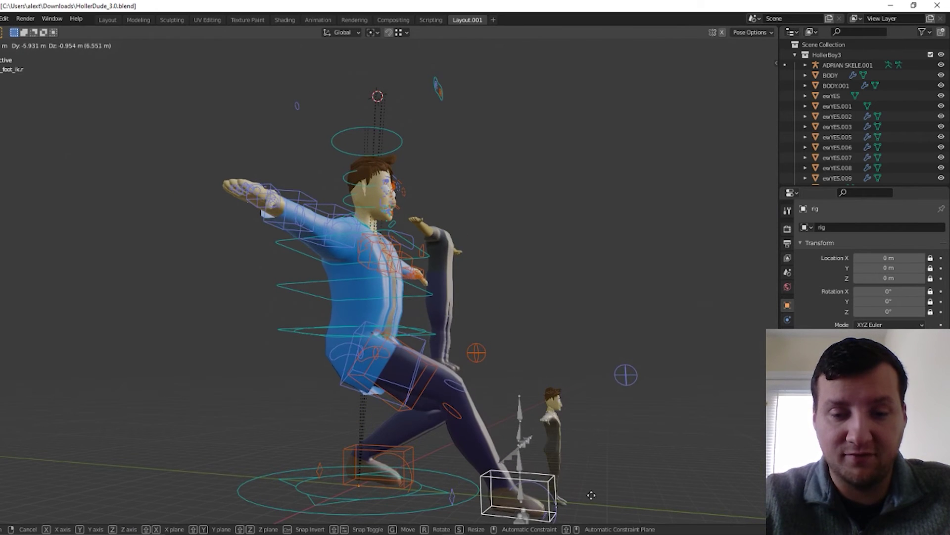
pyautogui.click(626, 373)
# Step: Test the position control c_pos and move the left foot forward beside the right one with c_foot_ik.l
pyautogui.moveTo(625, 373); pyautogui.dragTo(370, 473, button='middle')
pyautogui.click(369, 473)
pyautogui.press('g')
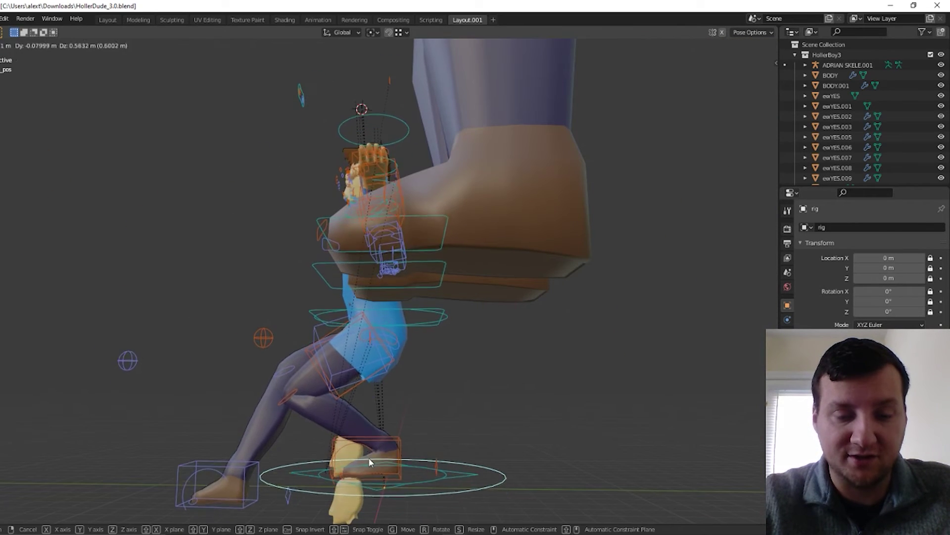
pyautogui.click(368, 446)
pyautogui.click(365, 459)
pyautogui.press('g')
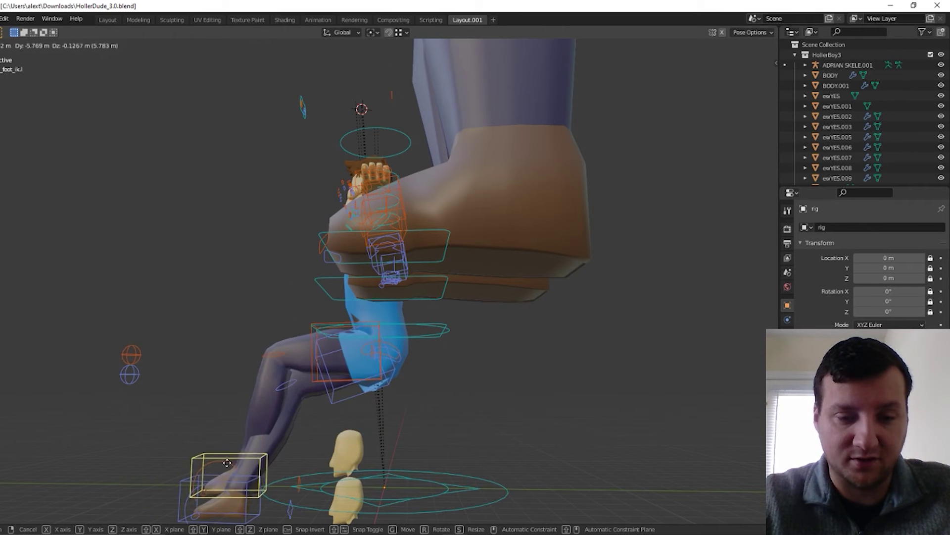
pyautogui.click(228, 461)
# Step: Cross the left foot past the right leg with c_foot_ik.l and examine how the jacket and hips deform
pyautogui.moveTo(227, 461); pyautogui.dragTo(374, 476, button='middle')
pyautogui.press('g')
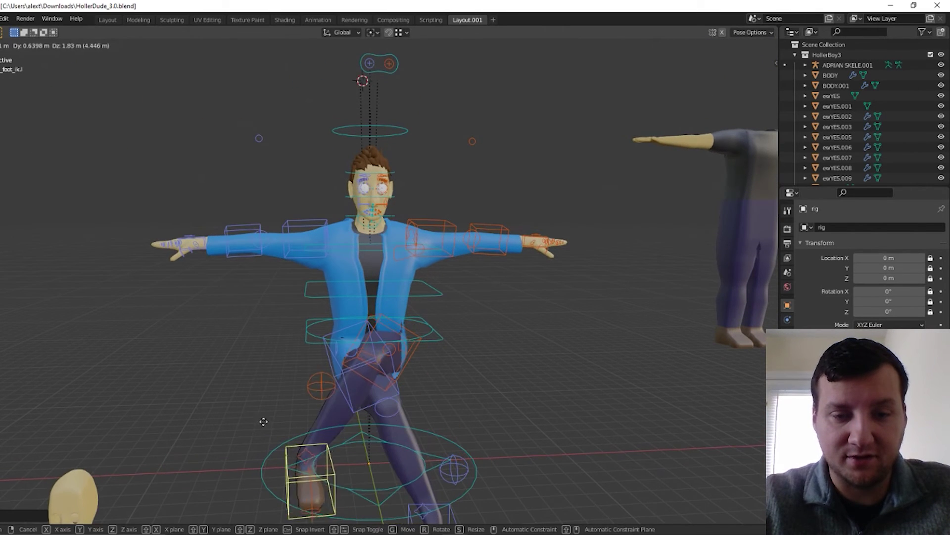
pyautogui.click(271, 435)
pyautogui.moveTo(271, 435); pyautogui.dragTo(300, 387, button='middle')
pyautogui.scroll(2, 302, 385)
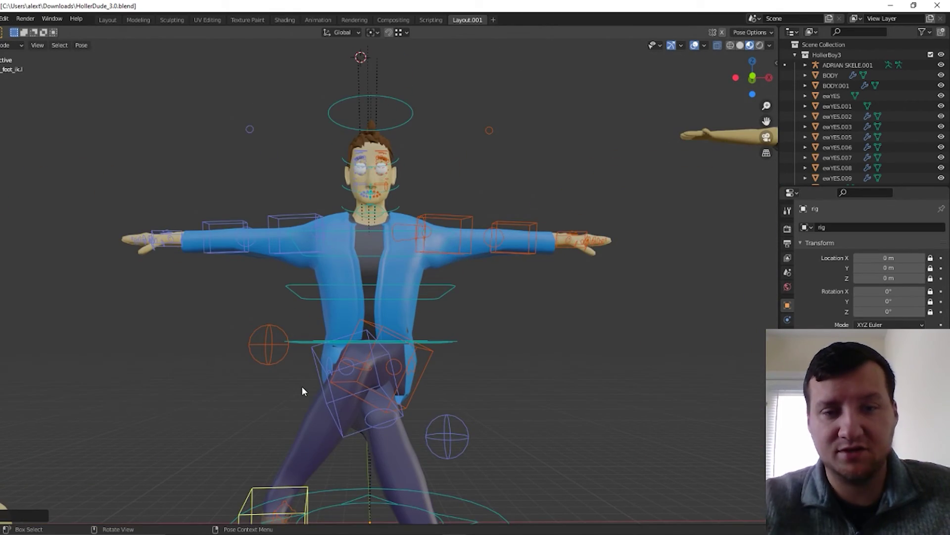
pyautogui.moveTo(369, 400); pyautogui.dragTo(435, 284, button='middle')
pyautogui.scroll(5, 469, 286)
pyautogui.scroll(-3, 424, 228)
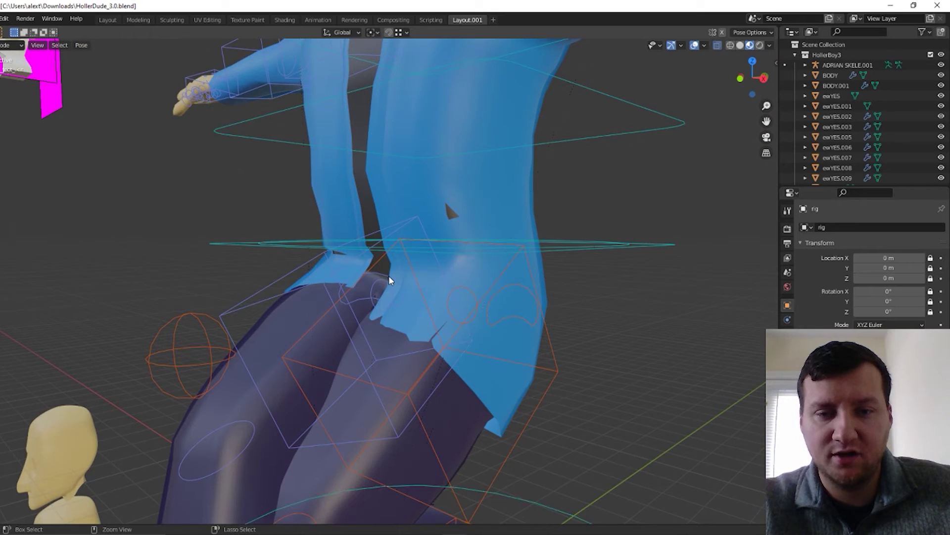
# Step: Undo the foot and hip control moves
pyautogui.hotkey('ctrl', 'z')
pyautogui.hotkey('ctrl', 'z')
pyautogui.hotkey('ctrl', 'z')
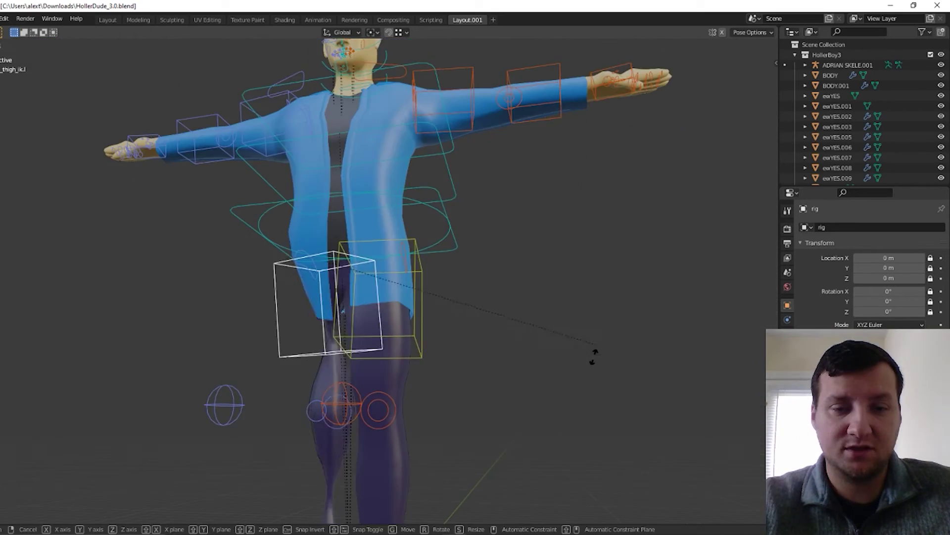
# Step: Try rotating the thigh controls of both legs and check the jacket's lower edge up close
pyautogui.click(365, 345)
pyautogui.scroll(3, 354, 344)
pyautogui.moveTo(327, 342); pyautogui.dragTo(397, 319, button='middle')
pyautogui.scroll(-5, 431, 302)
pyautogui.scroll(2, 391, 297)
pyautogui.scroll(-2, 393, 299)
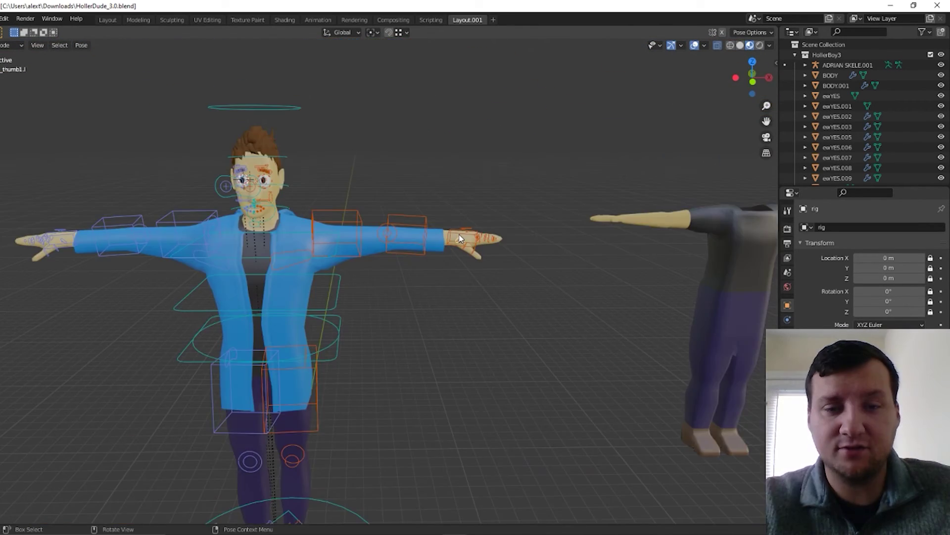
# Step: Show the Rig Main Properties for the left hand control and snap the left arm from FK to IK
pyautogui.press('n')
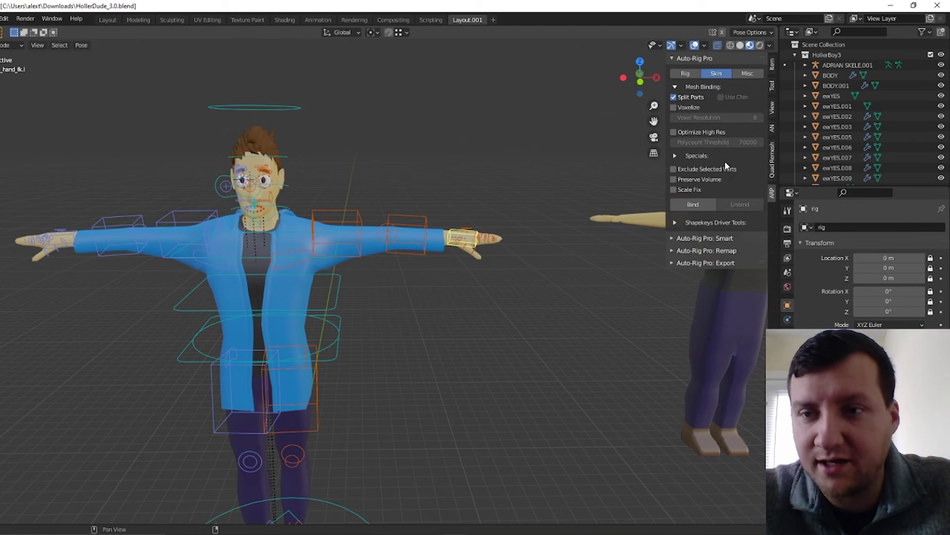
pyautogui.click(773, 128)
pyautogui.click(772, 86)
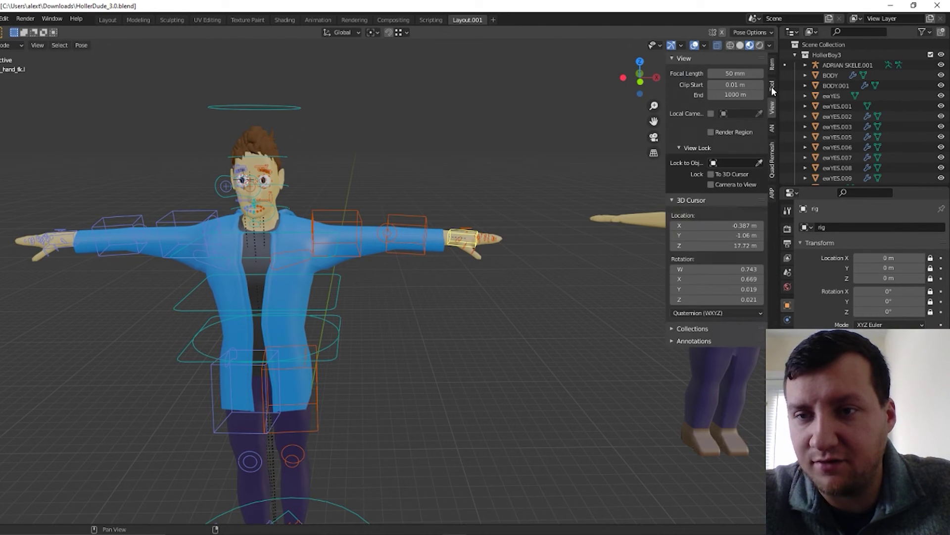
pyautogui.scroll(3, 479, 229)
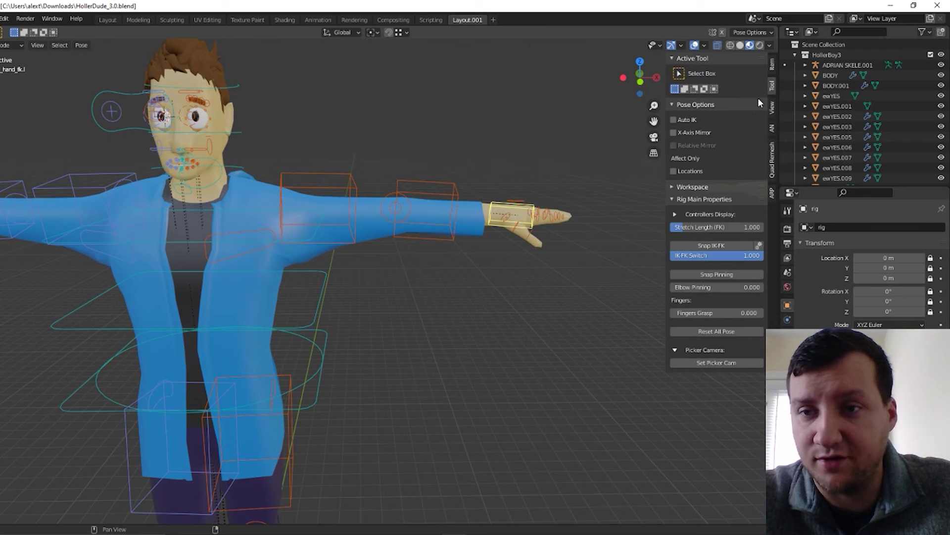
pyautogui.click(775, 105)
pyautogui.click(776, 124)
pyautogui.click(776, 87)
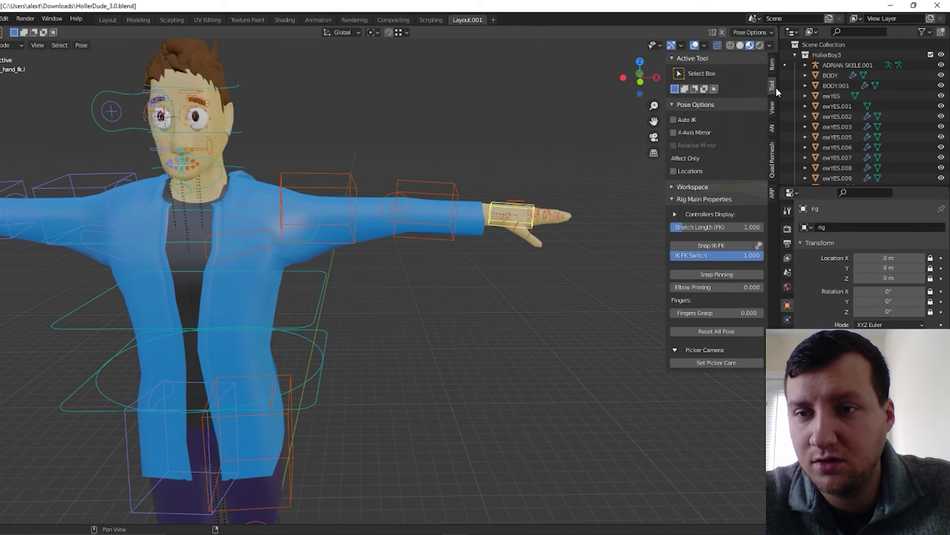
pyautogui.click(714, 247)
pyautogui.scroll(-2, 579, 218)
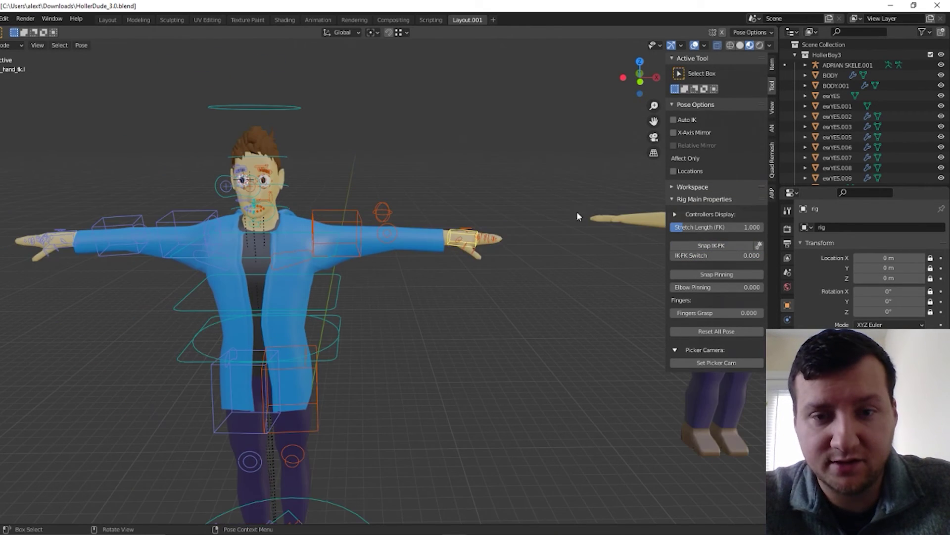
# Step: Try moving the left hand in IK mode from several viewing angles, cancelling each move
pyautogui.press('g')
pyautogui.rightClick(457, 256)
pyautogui.moveTo(456, 257); pyautogui.dragTo(316, 274, button='middle')
pyautogui.press('g')
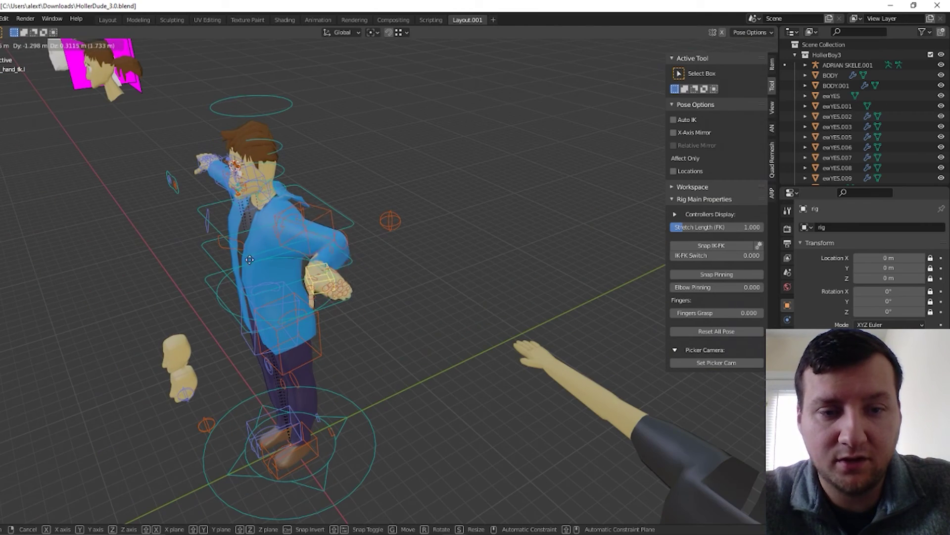
pyautogui.rightClick(349, 246)
pyautogui.moveTo(350, 246); pyautogui.dragTo(469, 242, button='middle')
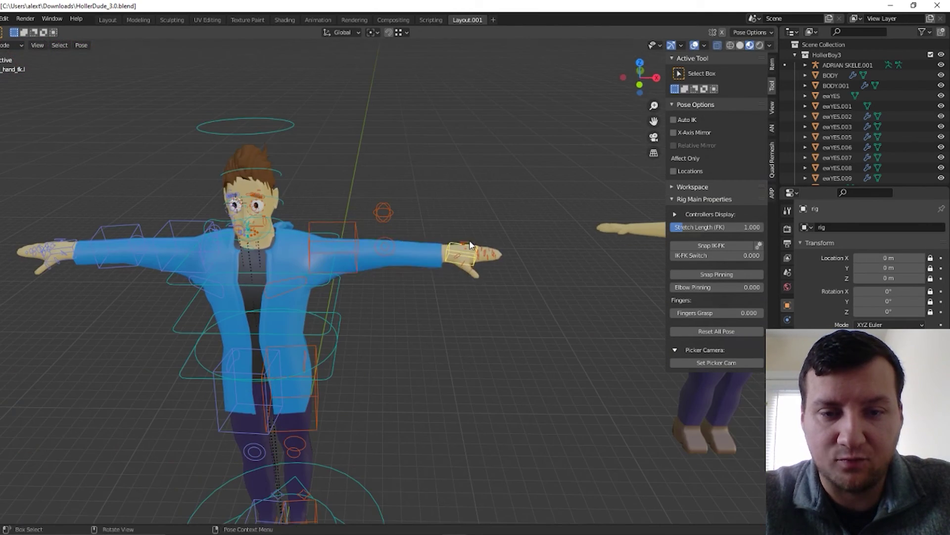
pyautogui.press('g')
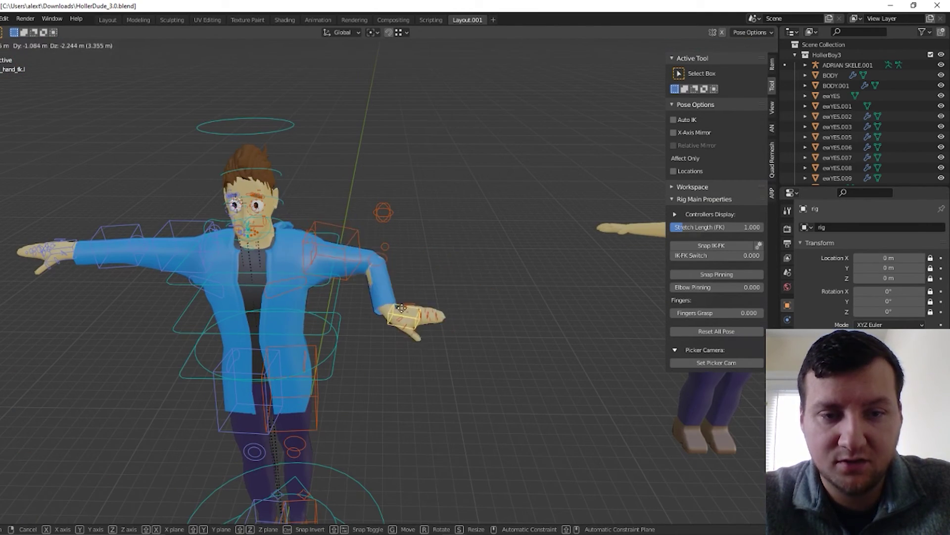
pyautogui.press('Escape')
pyautogui.moveTo(454, 273); pyautogui.dragTo(619, 257, button='middle')
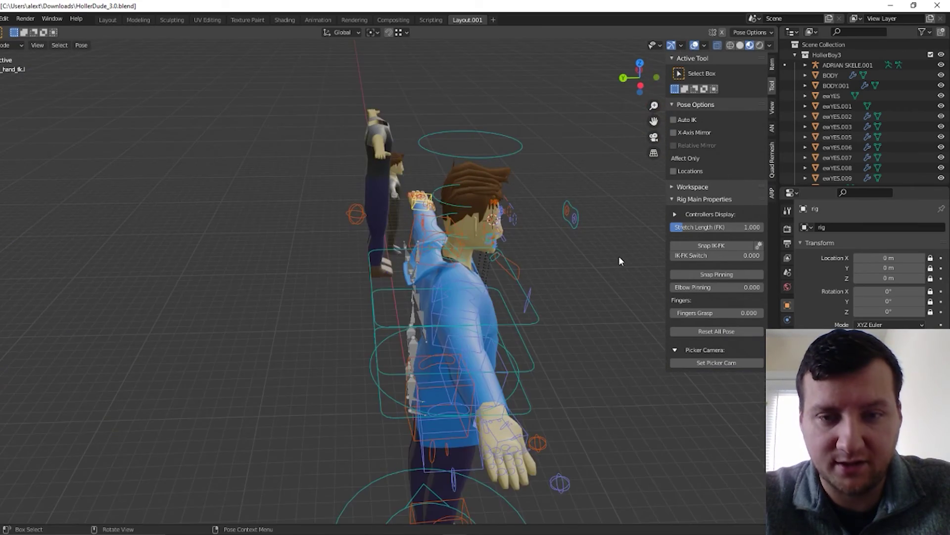
pyautogui.moveTo(521, 254); pyautogui.dragTo(364, 262, button='middle')
# Step: Bring the left hand down and in front of the body by moving its IK control from several angles
pyautogui.press('g')
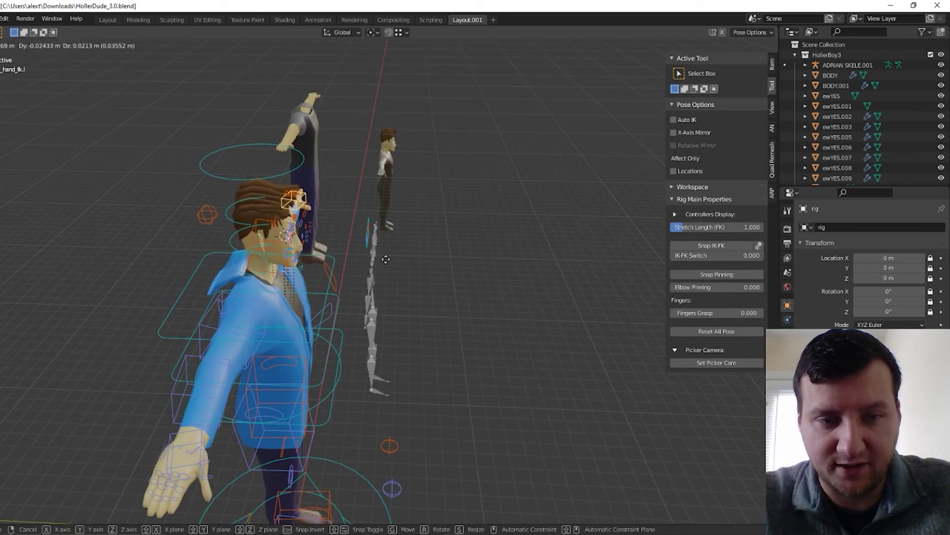
pyautogui.click(522, 332)
pyautogui.moveTo(520, 329); pyautogui.dragTo(369, 324, button='middle')
pyautogui.press('g')
pyautogui.click(346, 252)
pyautogui.press('g')
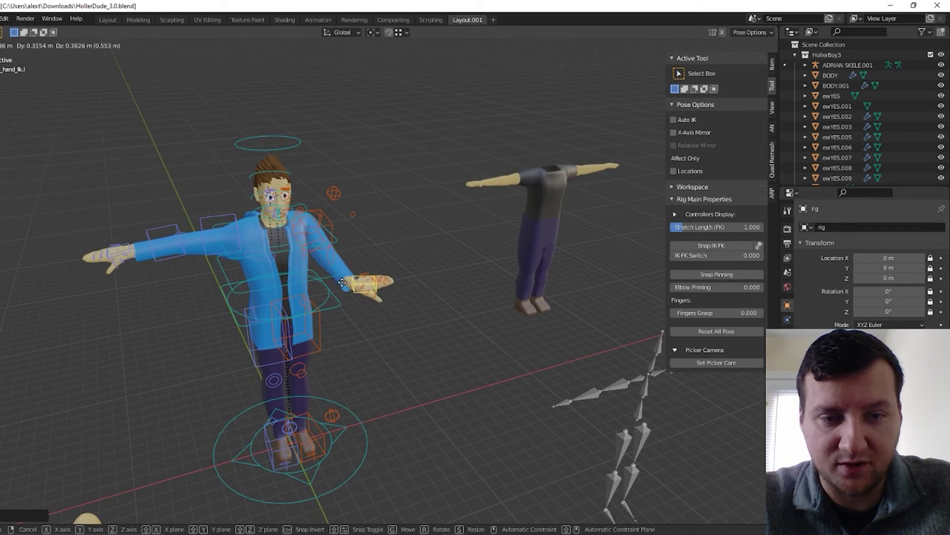
pyautogui.click(325, 278)
pyautogui.moveTo(324, 280); pyautogui.dragTo(297, 290, button='middle')
# Step: Rotate the left hand about global Z so that its fingers point forward
pyautogui.press('g')
pyautogui.press('z')
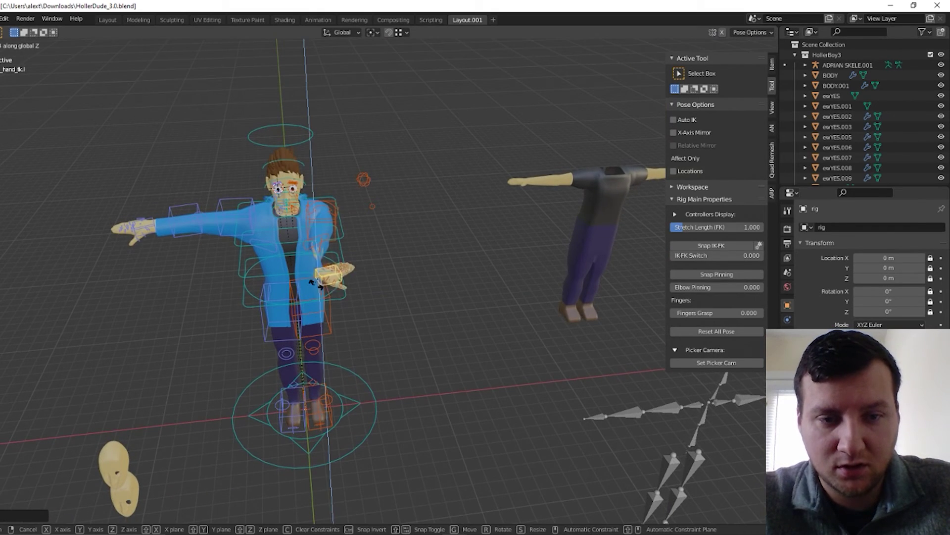
pyautogui.moveTo(257, 220)
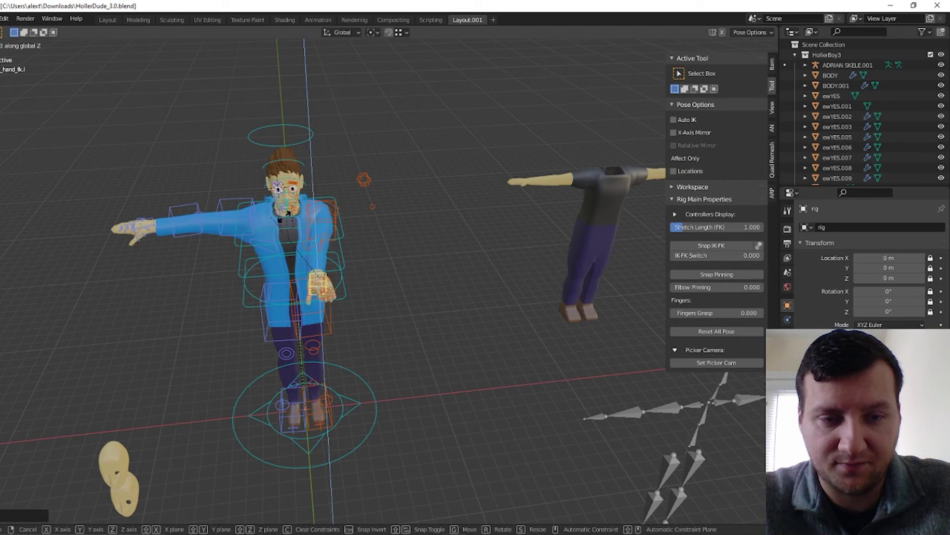
pyautogui.click(289, 219)
pyautogui.scroll(2, 289, 218)
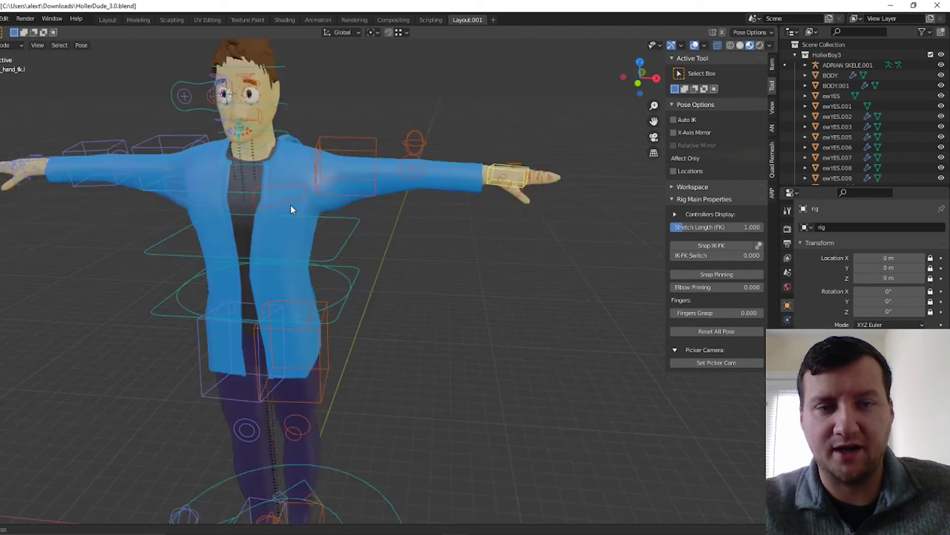
pyautogui.moveTo(290, 204); pyautogui.dragTo(251, 237, button='middle')
pyautogui.scroll(6, 347, 142)
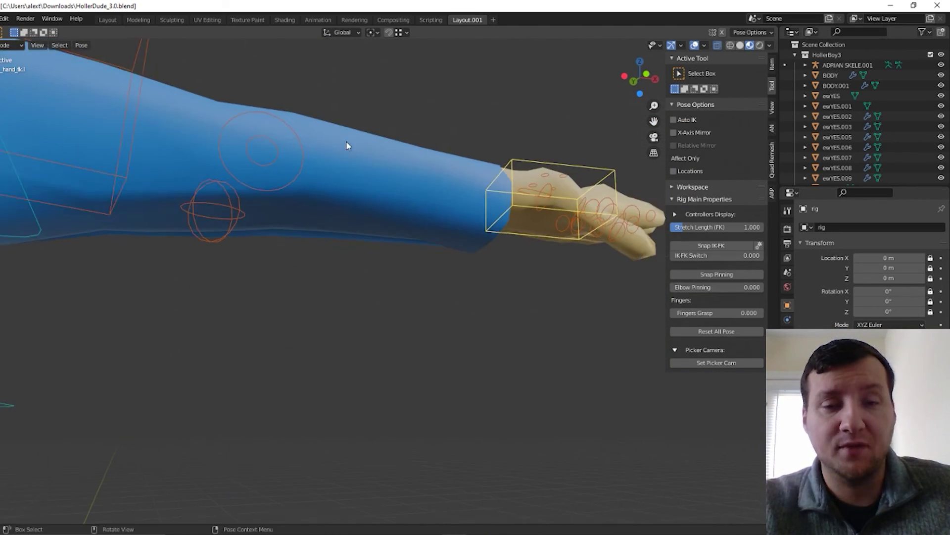
pyautogui.moveTo(396, 232); pyautogui.dragTo(367, 283, button='middle')
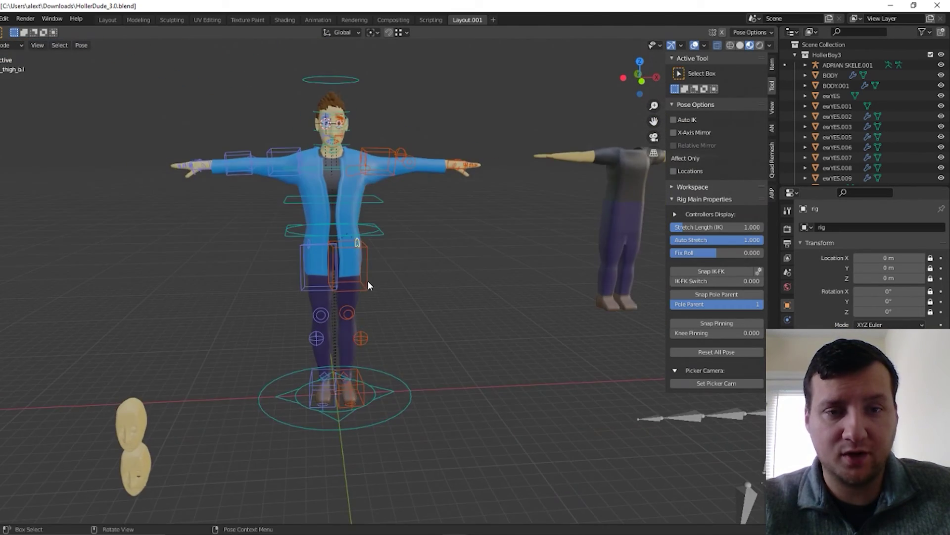
# Step: Hide the viewport overlays to show the adult character without its rig controls
pyautogui.keyDown('shift'); pyautogui.moveTo(391, 200); pyautogui.dragTo(448, 271, button='middle'); pyautogui.keyUp('shift')
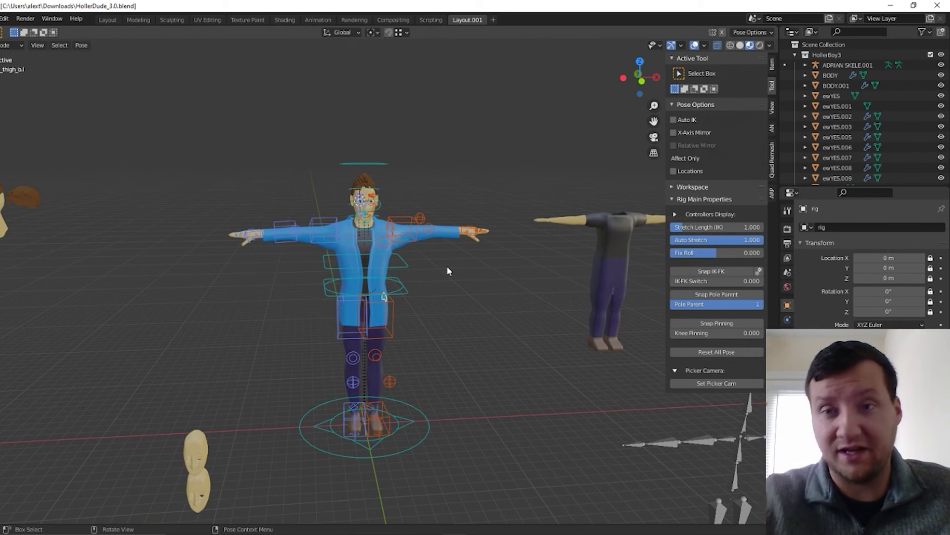
pyautogui.click(697, 46)
pyautogui.scroll(4, 340, 222)
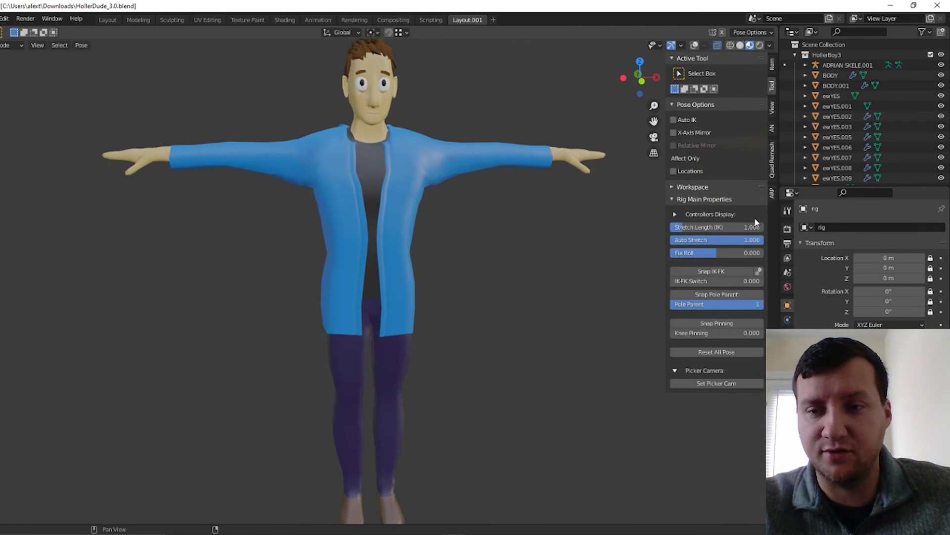
# Step: Show the Auto-Rig Pro skin binding settings and examine the character's jacket, torso and head up close
pyautogui.click(772, 192)
pyautogui.scroll(-3, 491, 221)
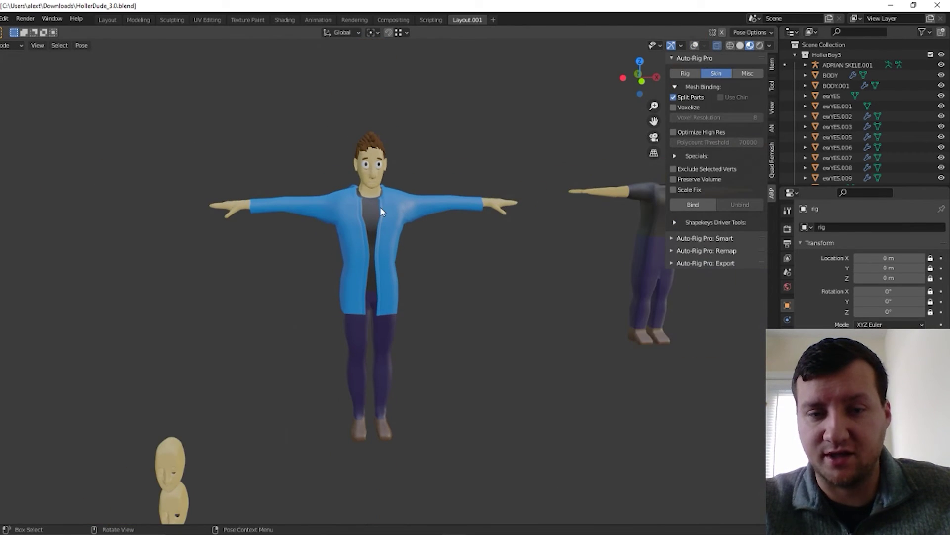
pyautogui.scroll(5, 380, 206)
pyautogui.scroll(-2, 355, 397)
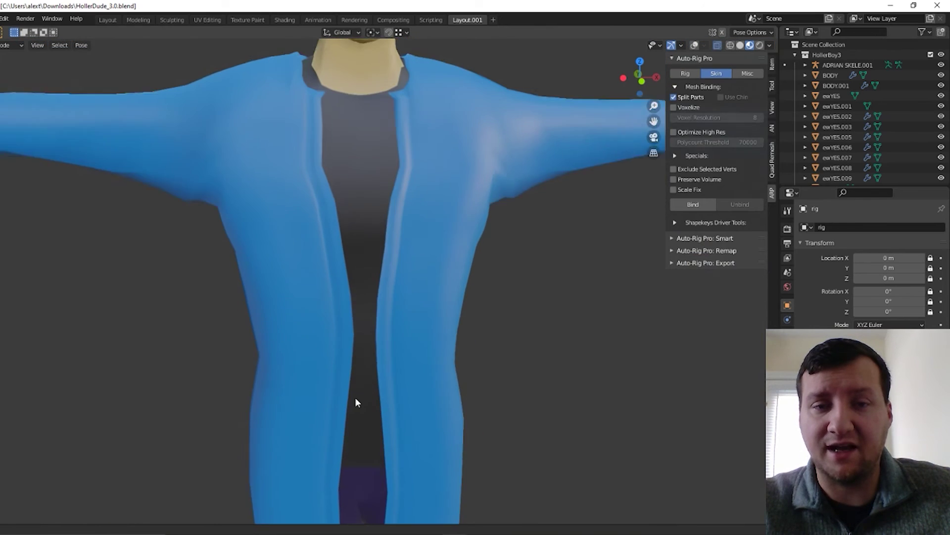
pyautogui.keyDown('shift'); pyautogui.moveTo(355, 397); pyautogui.dragTo(354, 426, button='middle'); pyautogui.keyUp('shift')
pyautogui.keyDown('shift'); pyautogui.moveTo(343, 141); pyautogui.dragTo(337, 372, button='middle'); pyautogui.keyUp('shift')
pyautogui.scroll(-1, 322, 296)
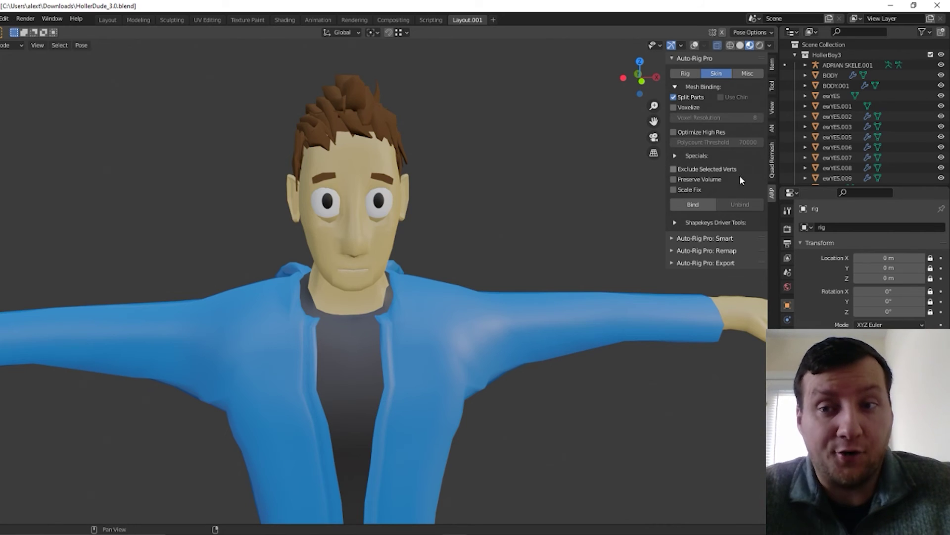
# Step: Show the Quad Remesher settings, then return to the Auto-Rig Pro skin settings
pyautogui.click(772, 163)
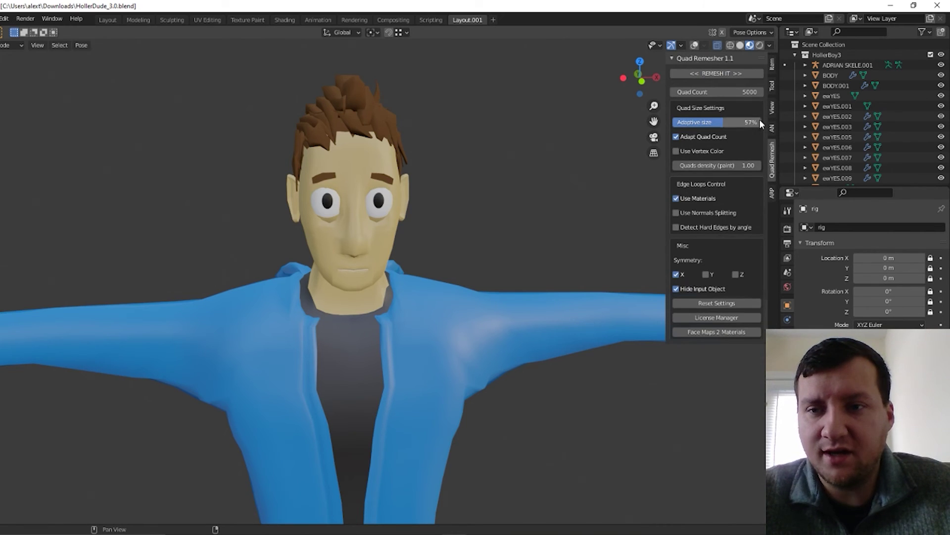
pyautogui.click(772, 194)
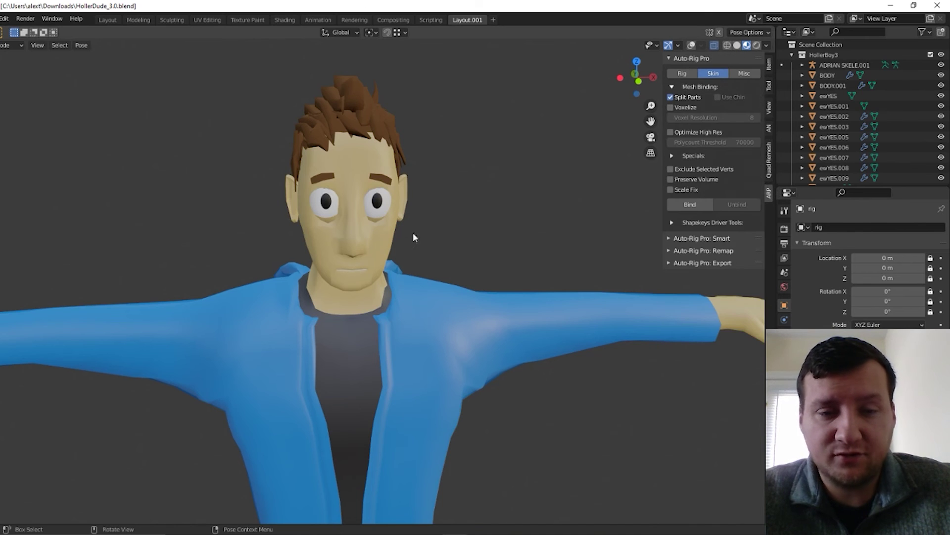
pyautogui.scroll(-5, 412, 233)
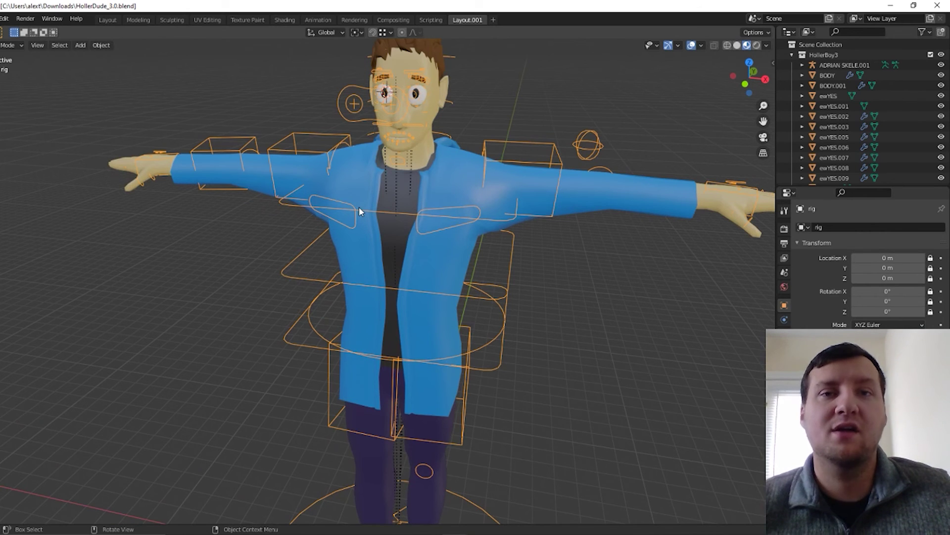
# Step: Examine the adult character with its rig controls in Object Mode, from the full body to the face, at several angles
pyautogui.scroll(-2, 412, 241)
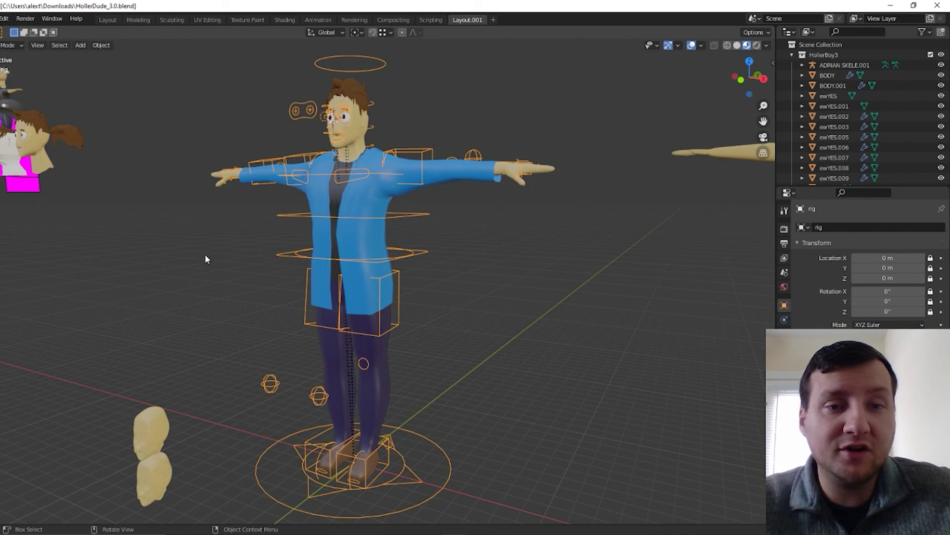
pyautogui.keyDown('shift'); pyautogui.moveTo(204, 254); pyautogui.dragTo(357, 232, button='middle'); pyautogui.keyUp('shift')
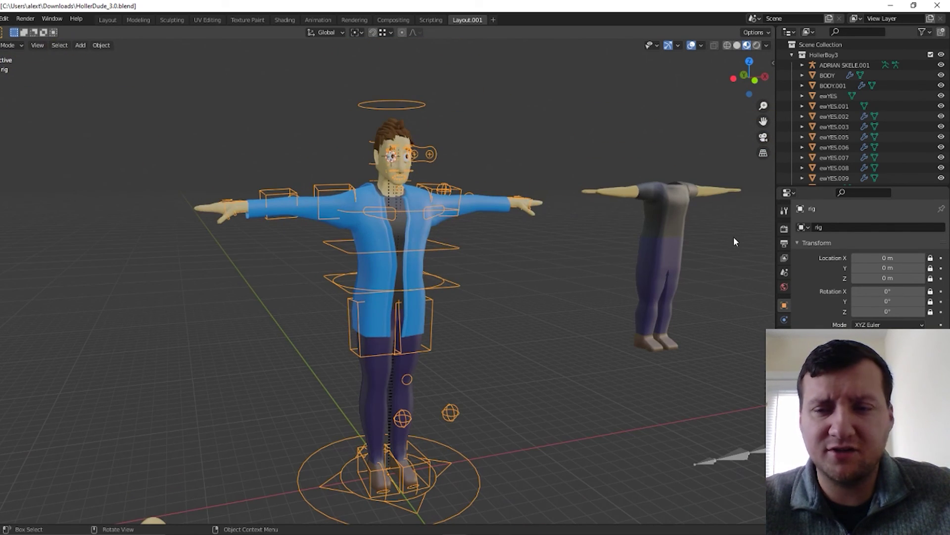
pyautogui.scroll(2, 529, 242)
pyautogui.moveTo(528, 242); pyautogui.dragTo(385, 199, button='middle')
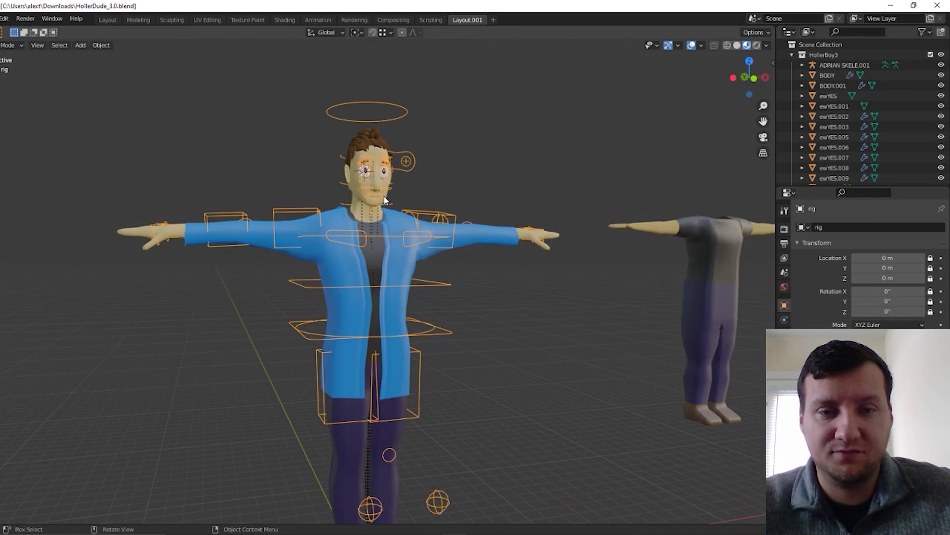
pyautogui.scroll(3, 380, 241)
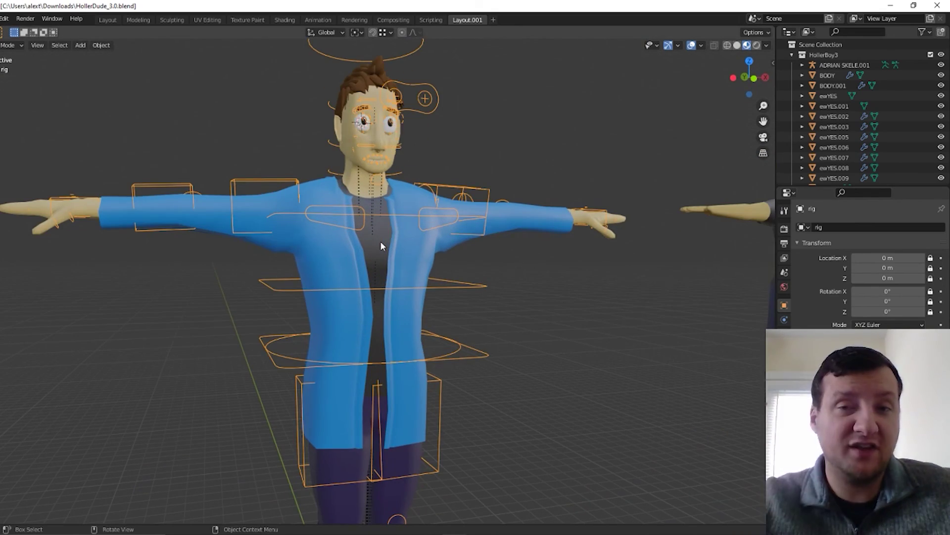
pyautogui.scroll(-3, 380, 241)
pyautogui.scroll(3, 339, 269)
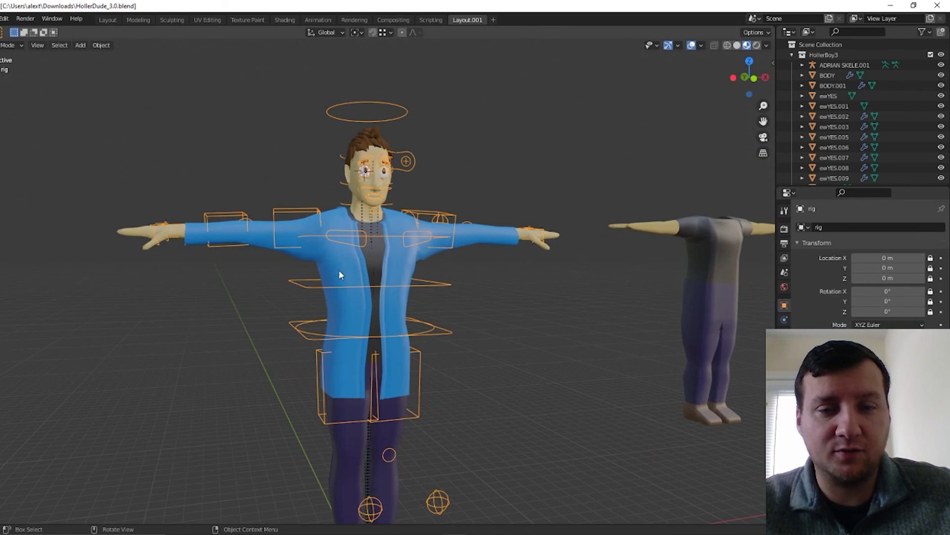
pyautogui.scroll(2, 326, 274)
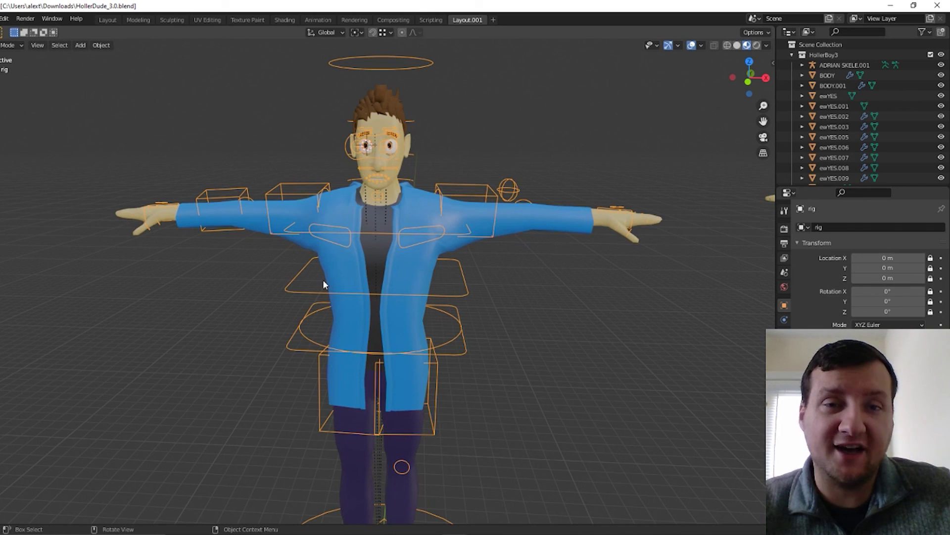
pyautogui.scroll(2, 363, 174)
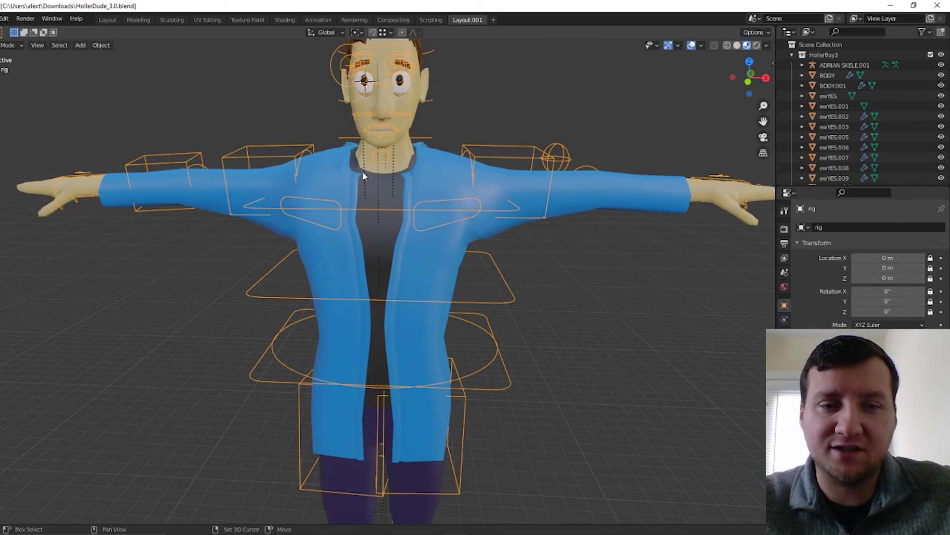
pyautogui.scroll(2, 425, 201)
pyautogui.scroll(5, 425, 201)
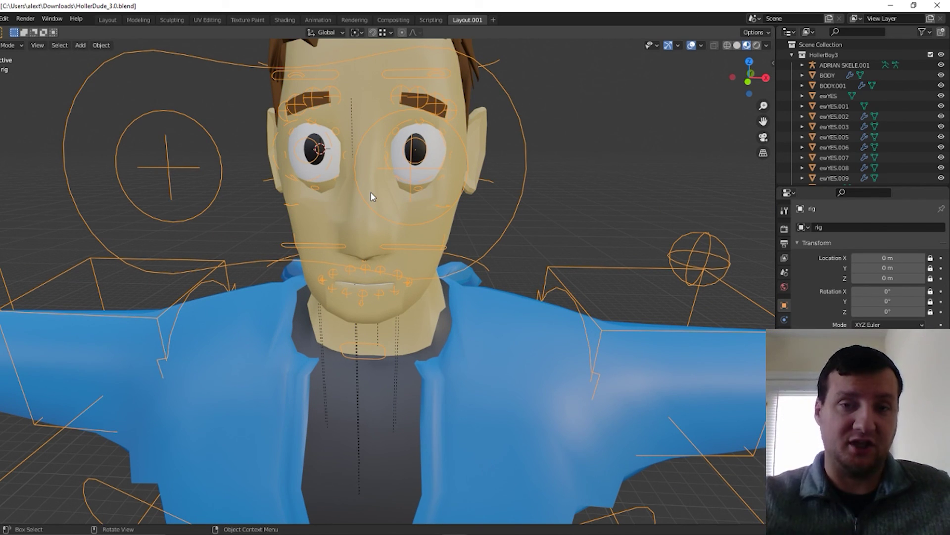
pyautogui.scroll(-5, 372, 196)
pyautogui.moveTo(366, 195); pyautogui.dragTo(372, 174, button='middle')
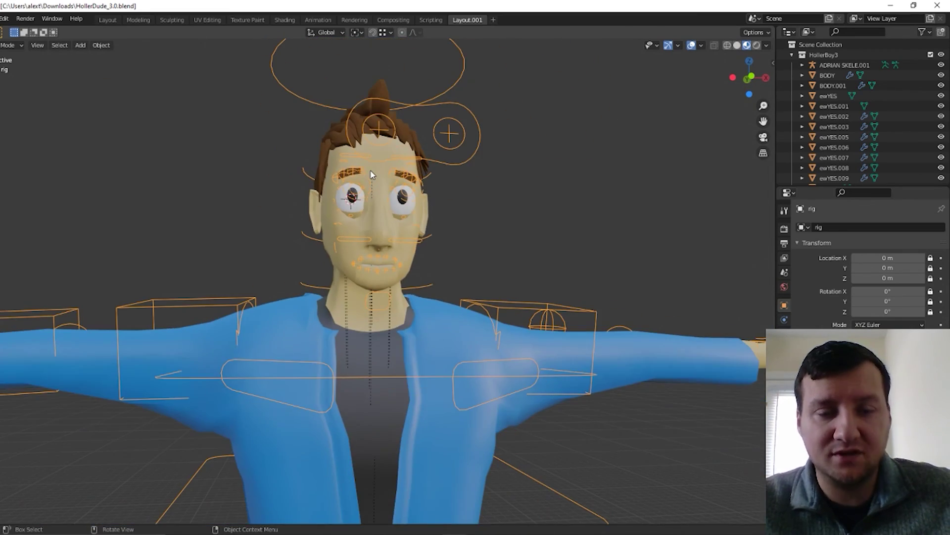